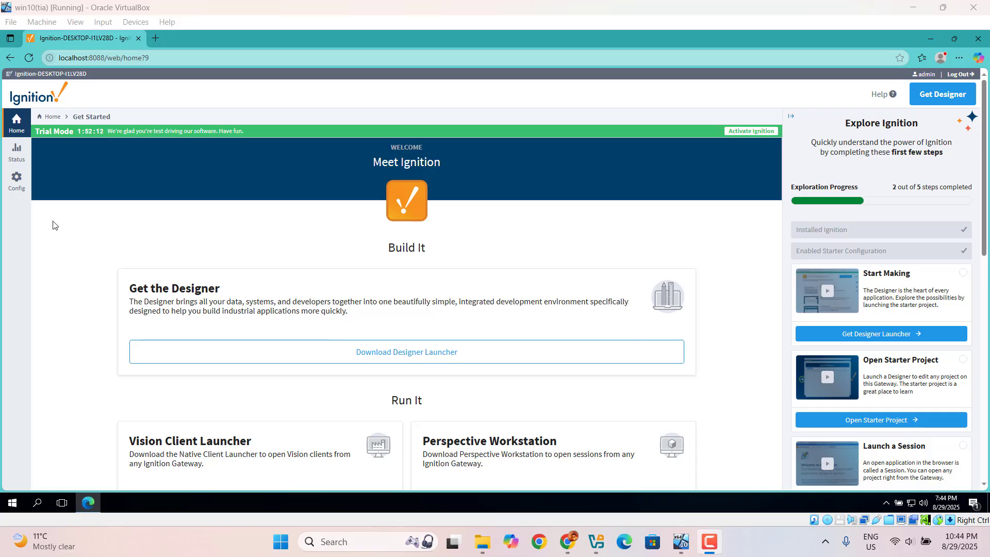
- Open the list of OPC client connections in the gateway configuration
click(24, 189)
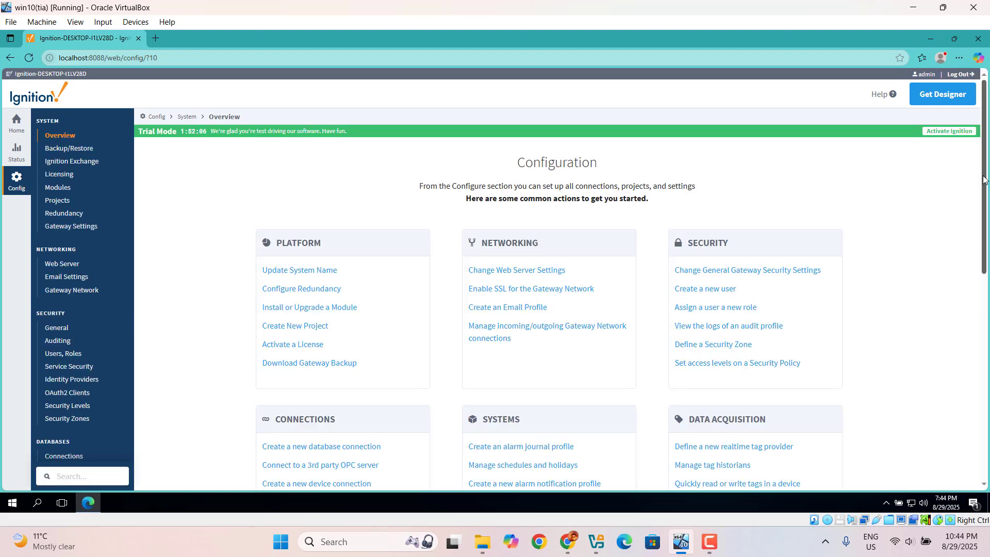
drag(987, 180, 978, 364)
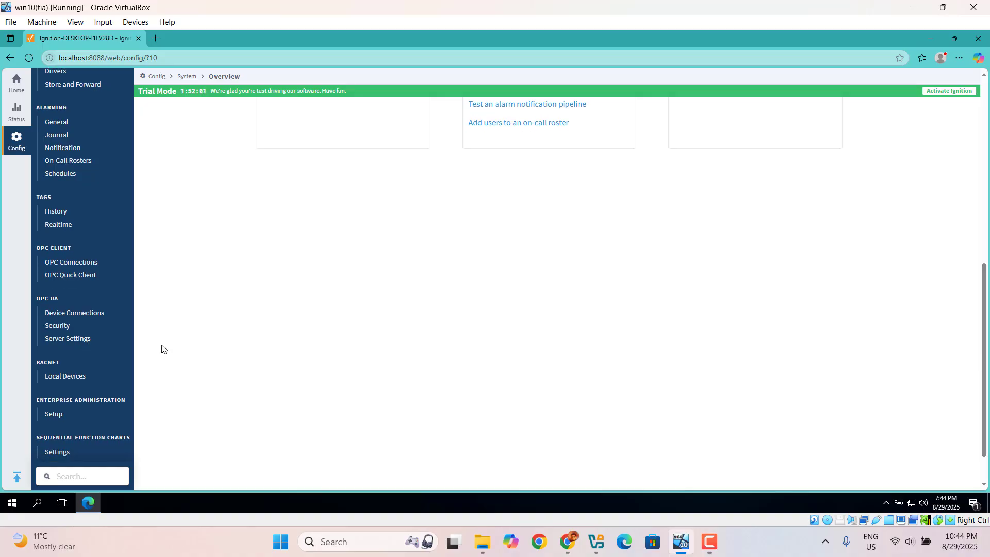
click(72, 264)
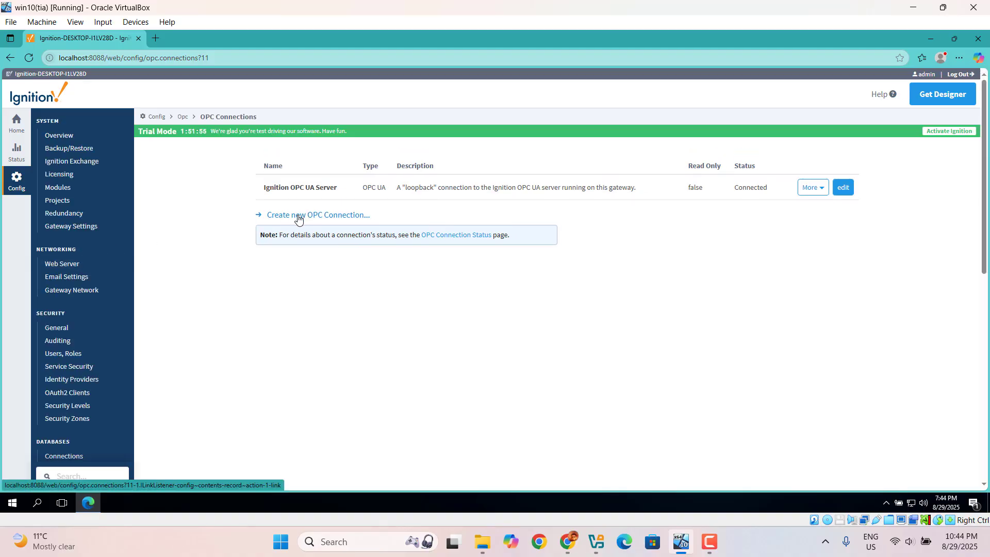
- Try to create an OPC-DA COM connection to a local server on the gateway machine
click(298, 219)
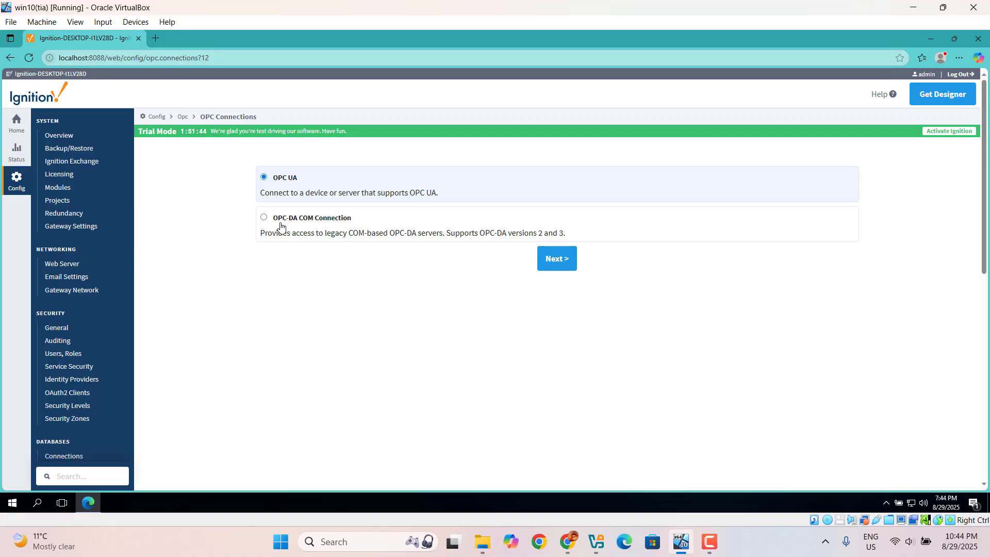
click(265, 219)
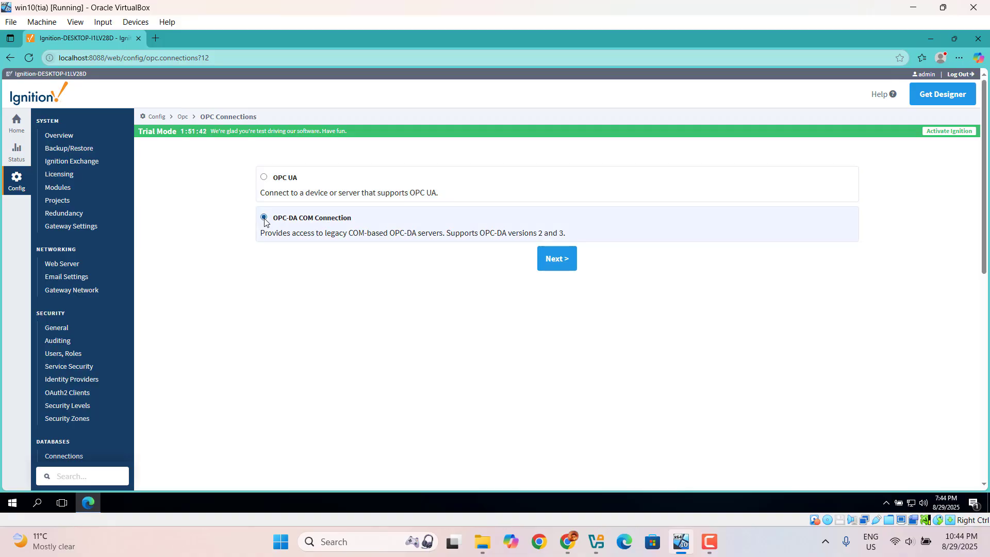
click(552, 258)
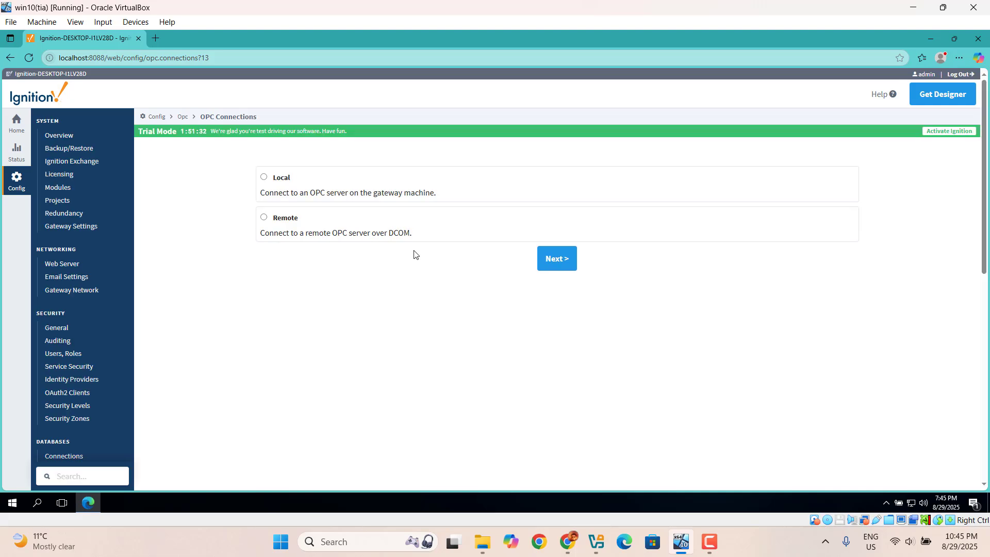
click(265, 178)
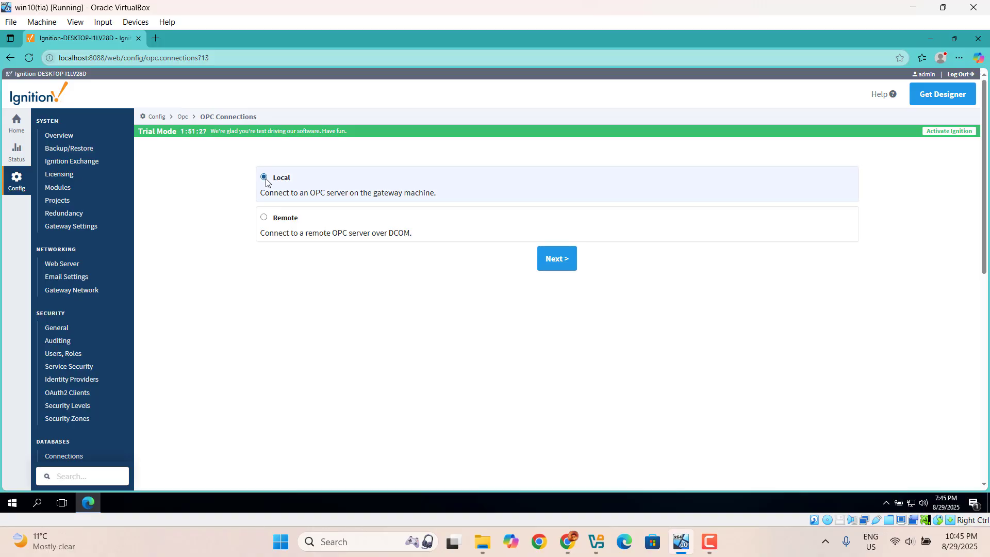
click(554, 262)
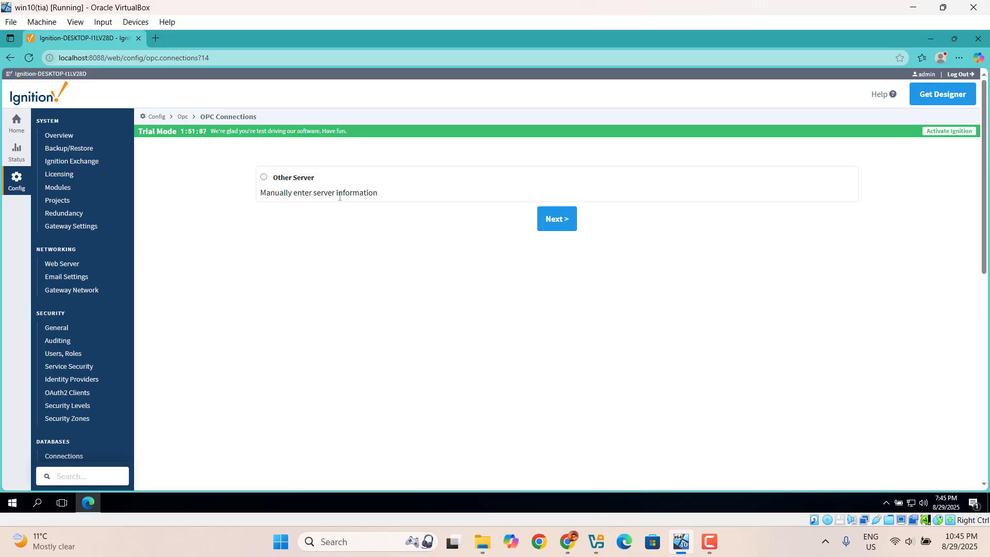
click(8, 62)
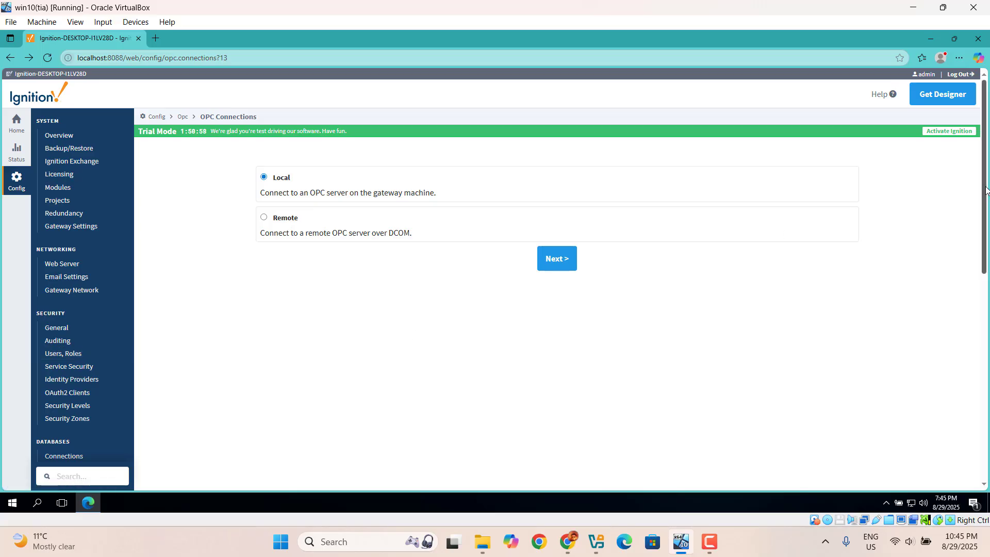
- Return to the OPC connections list and start a new connection of type OPC UA
scroll(964, 235, down, 6)
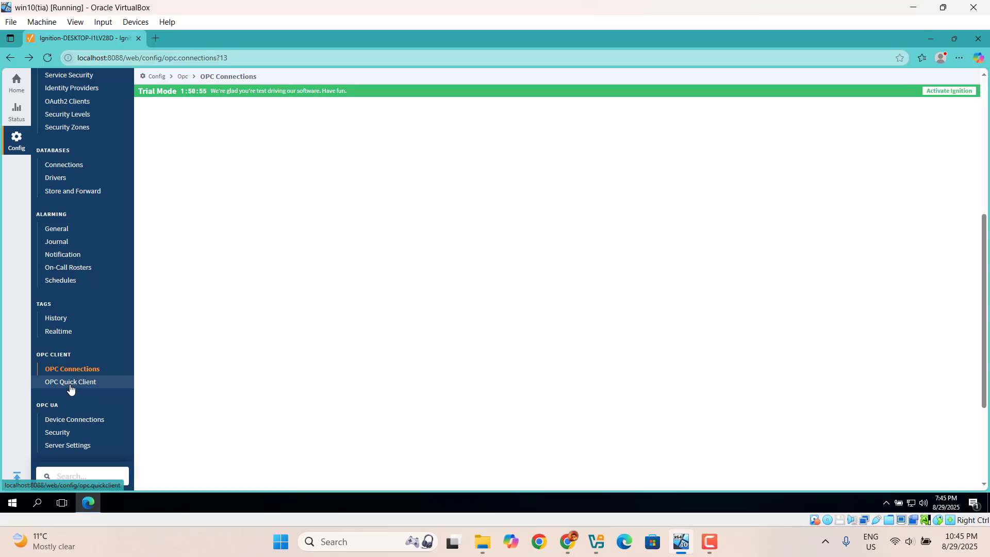
click(70, 389)
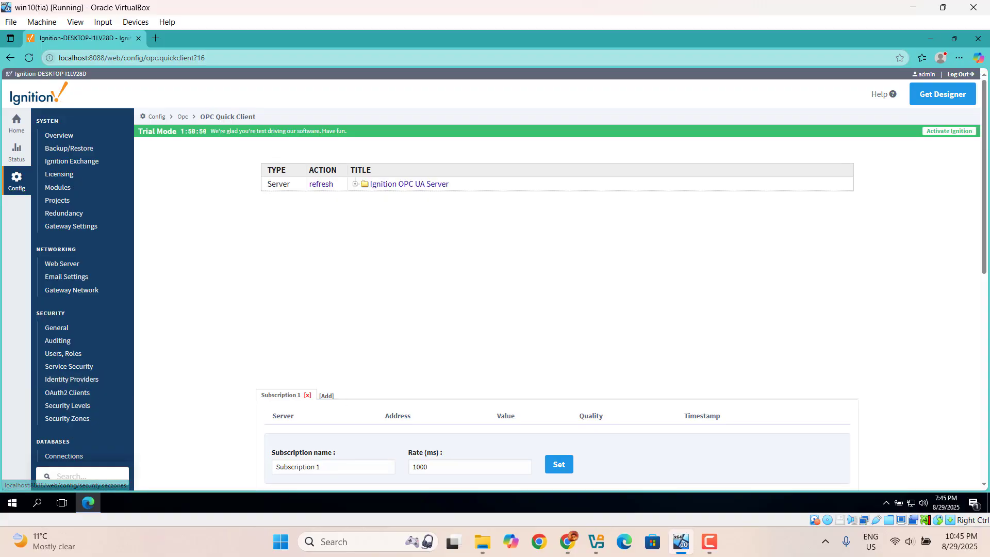
drag(985, 236, 985, 349)
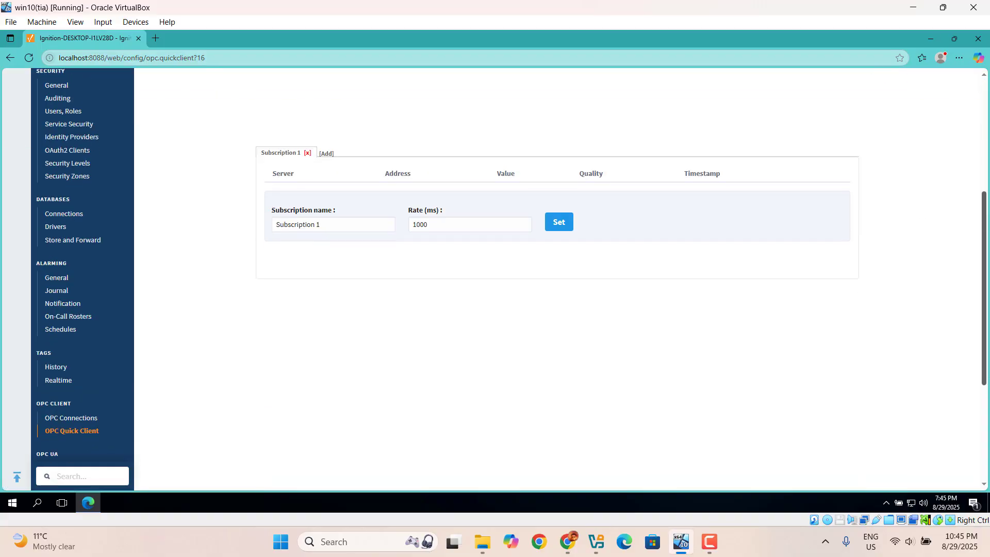
click(86, 413)
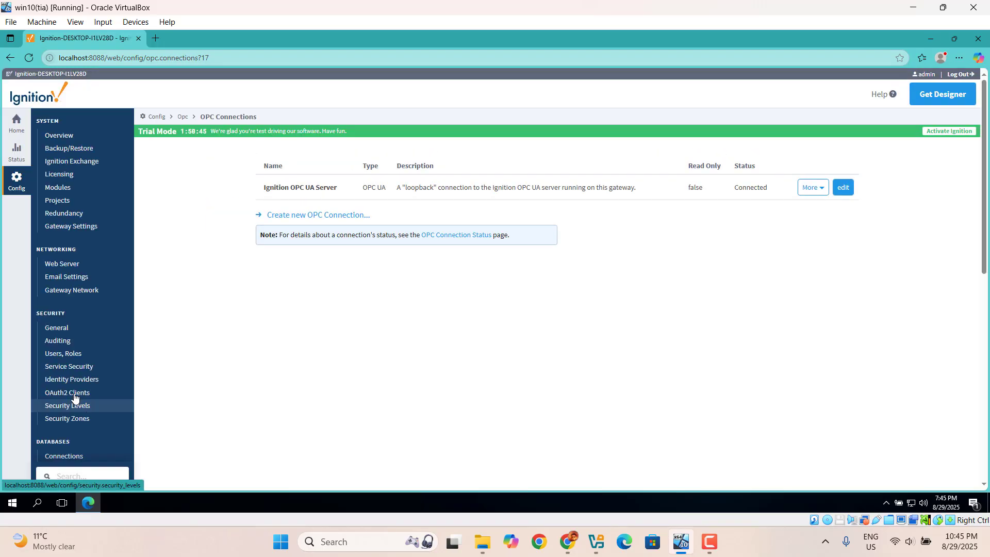
click(308, 219)
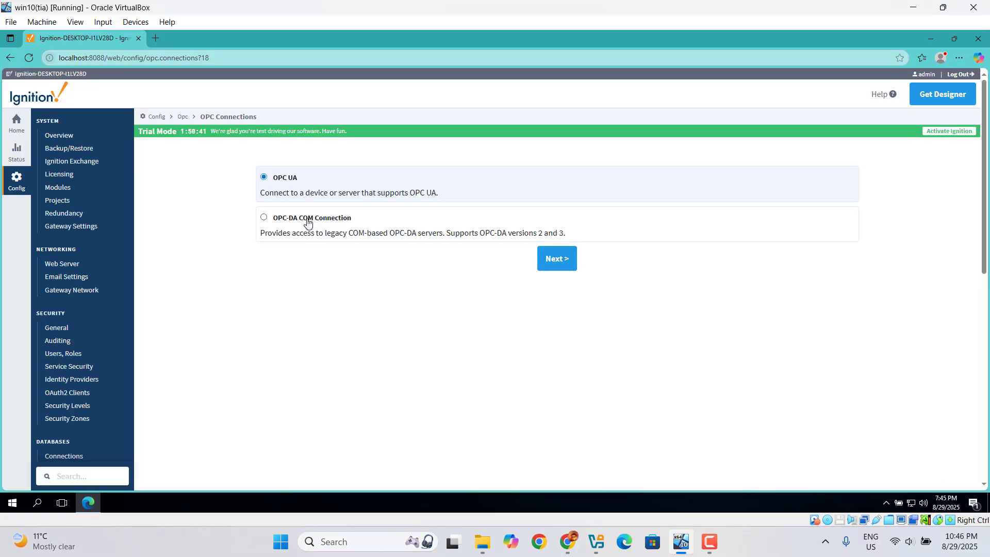
click(561, 270)
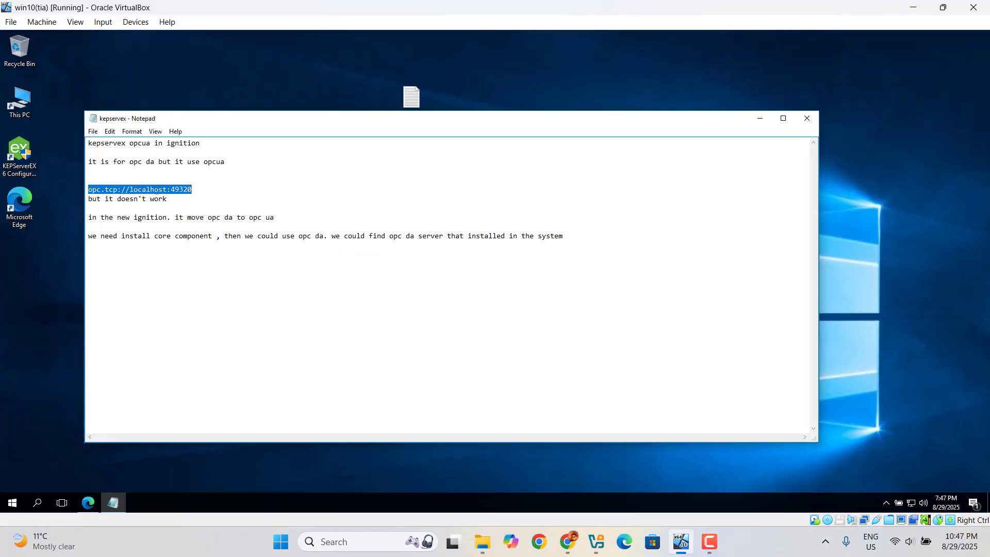
- Copy opc.tcp://localhost:49320 from the kepservex note in Notepad and run server discovery in Ignition with it as the endpoint URL
right_click(157, 190)
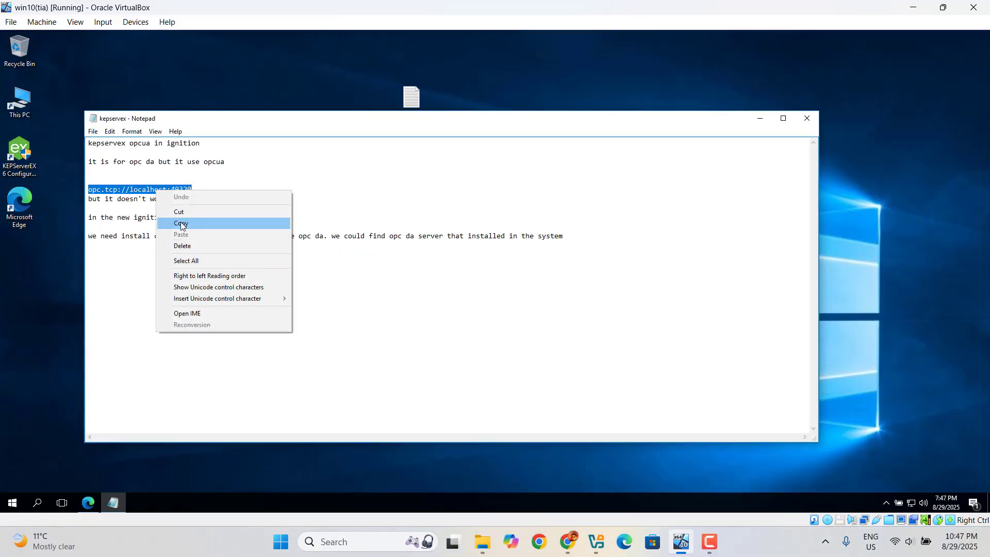
click(182, 225)
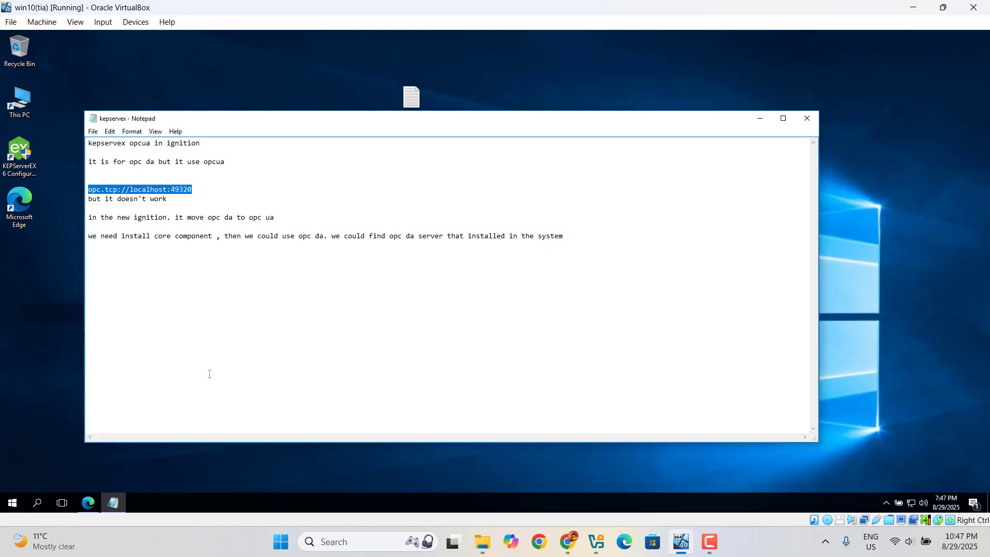
click(87, 504)
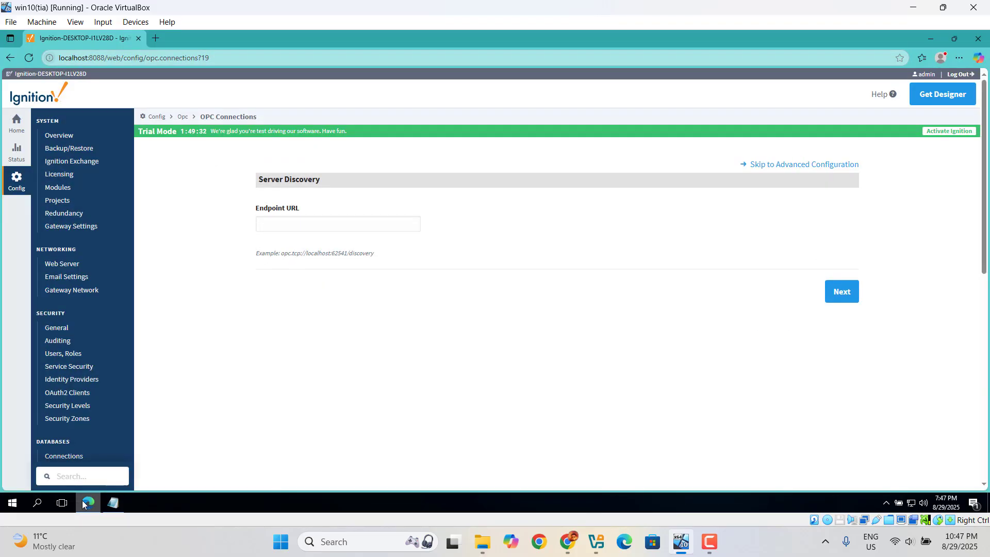
right_click(285, 226)
click(311, 285)
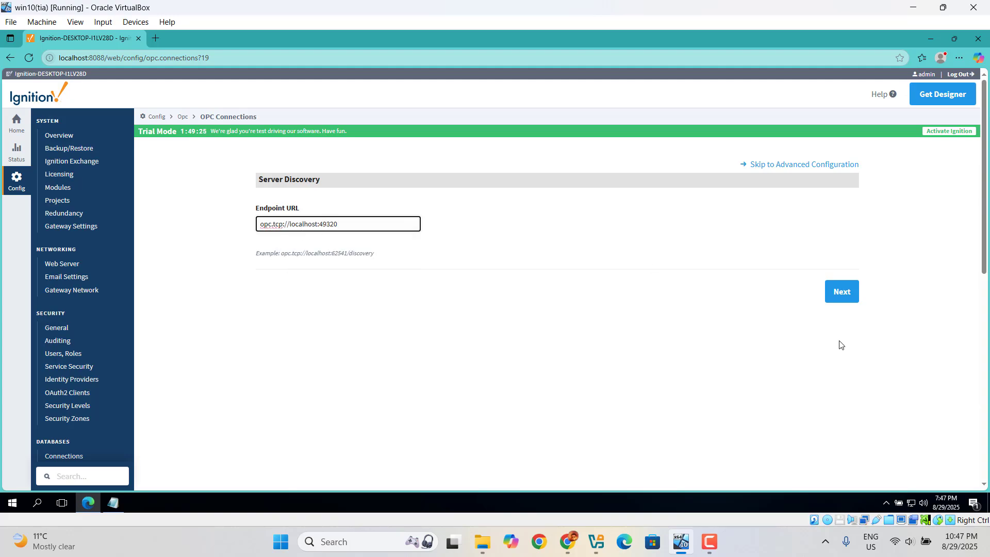
click(843, 292)
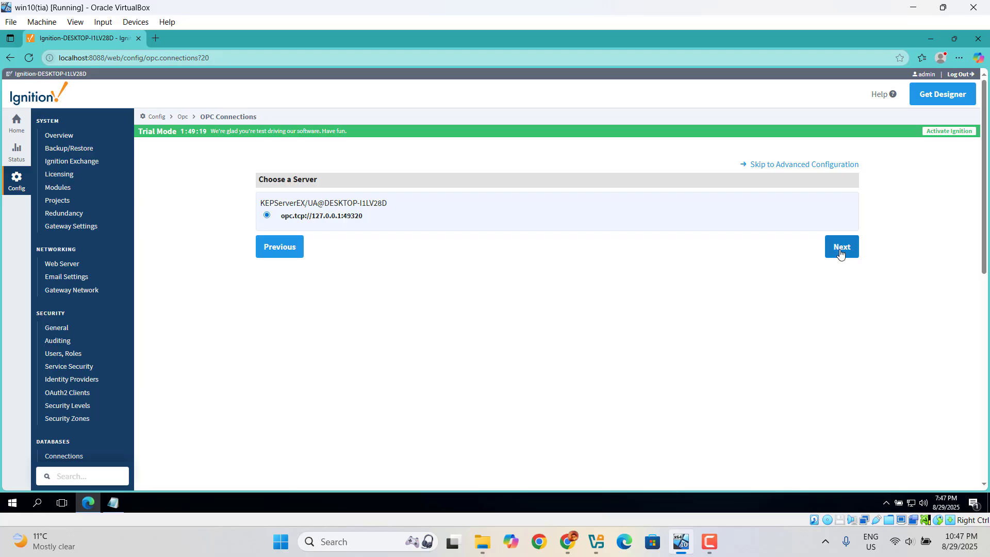
- Accept the KEPServerEX server with the Basic256Sha256, SignAndEncrypt endpoint, trust its certificate and finish the connection wizard
click(841, 253)
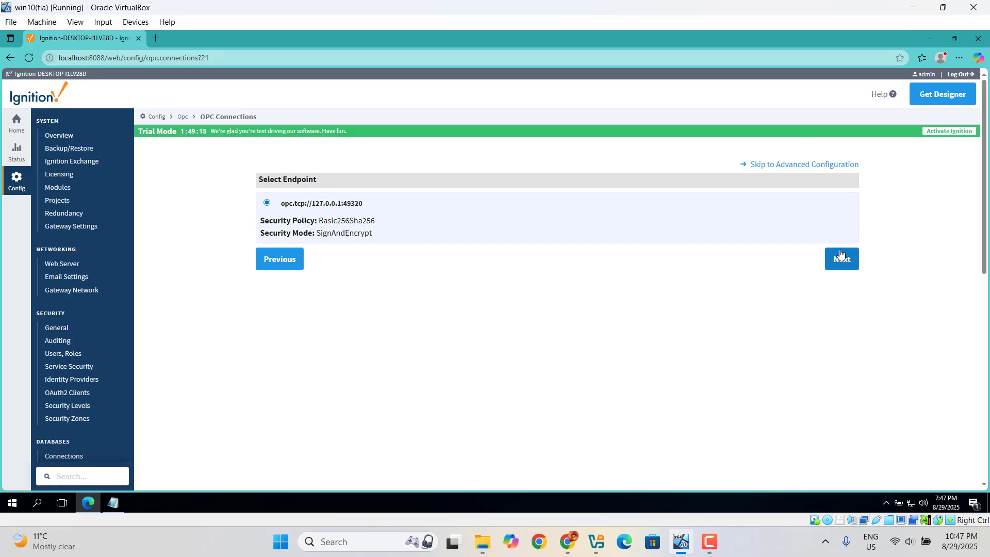
click(839, 262)
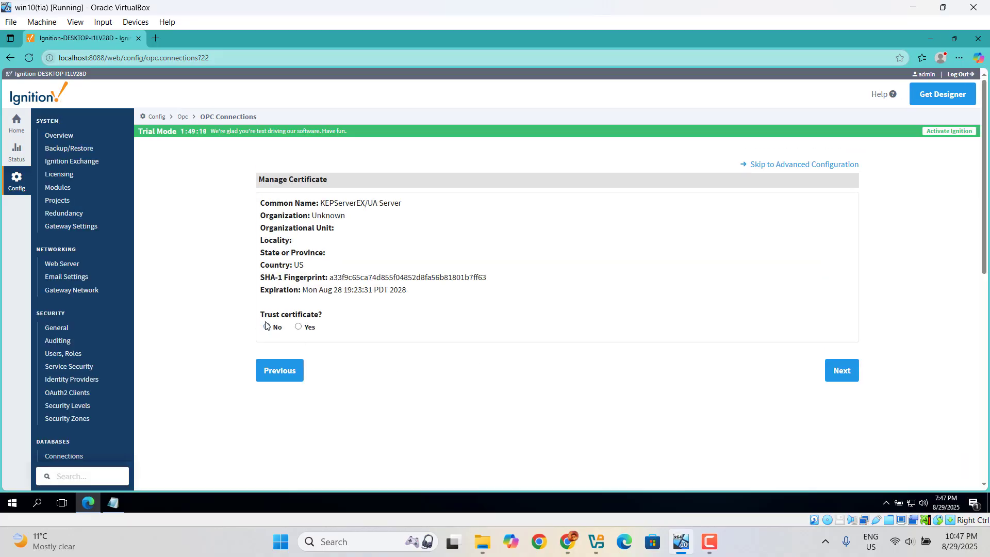
click(299, 327)
click(842, 372)
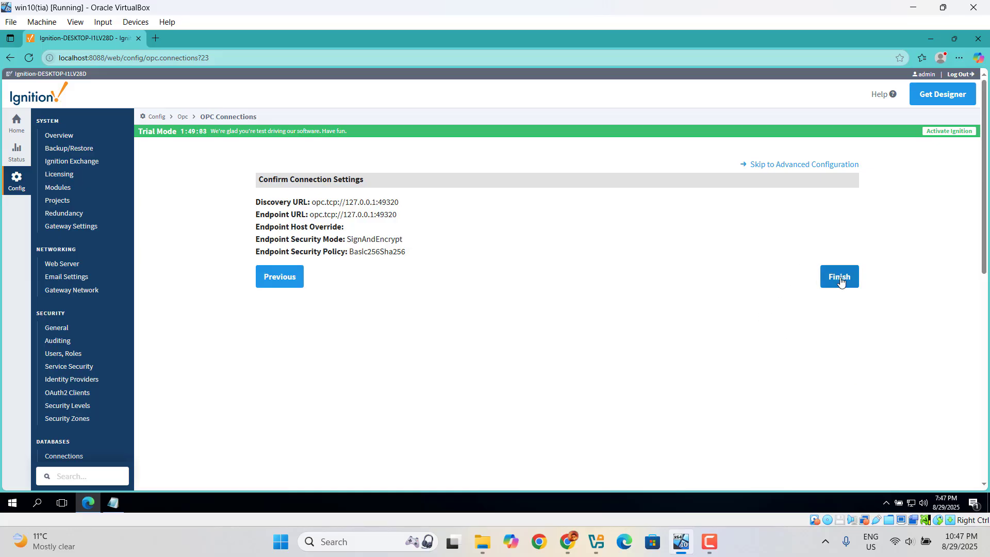
click(840, 278)
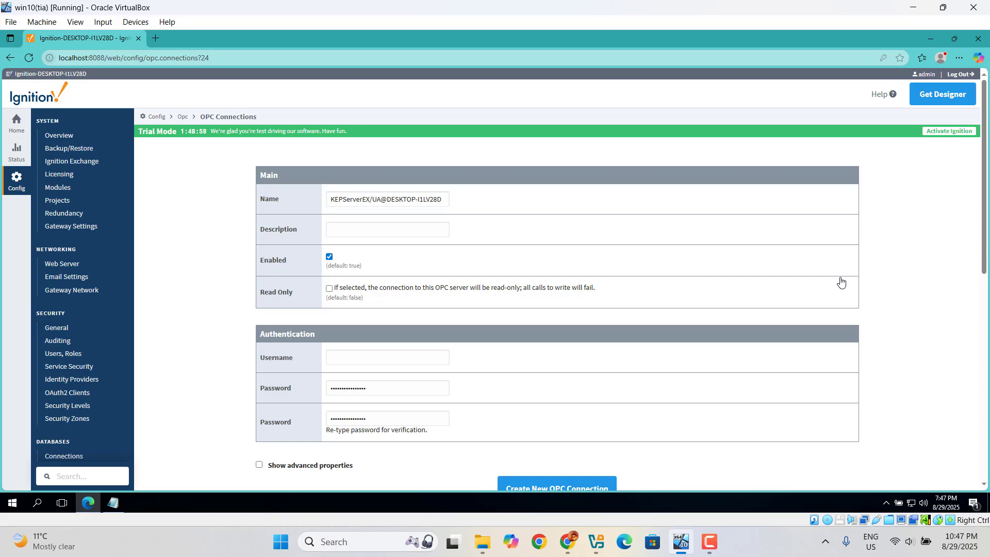
- Clear the prefilled password and its verification field in the connection's authentication settings
drag(985, 180, 984, 245)
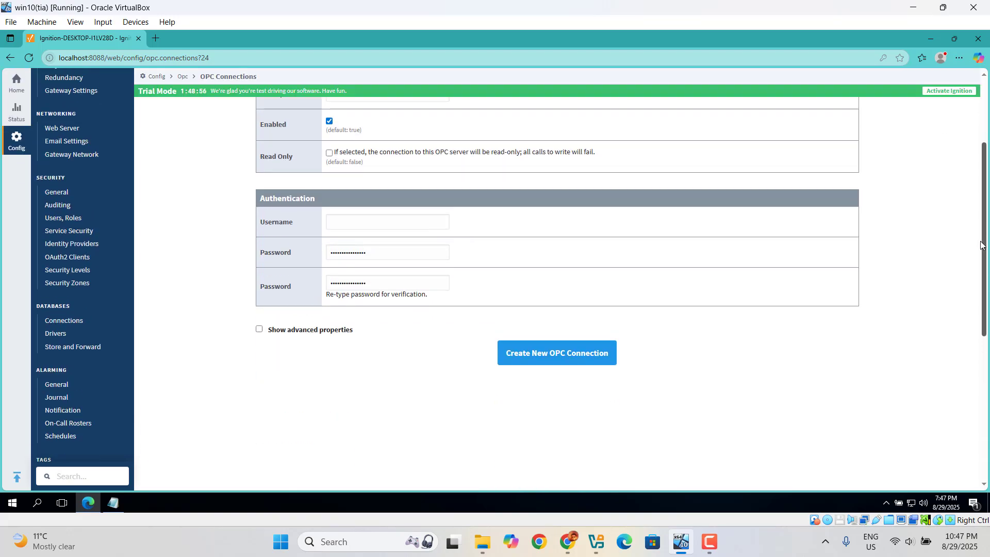
click(393, 254)
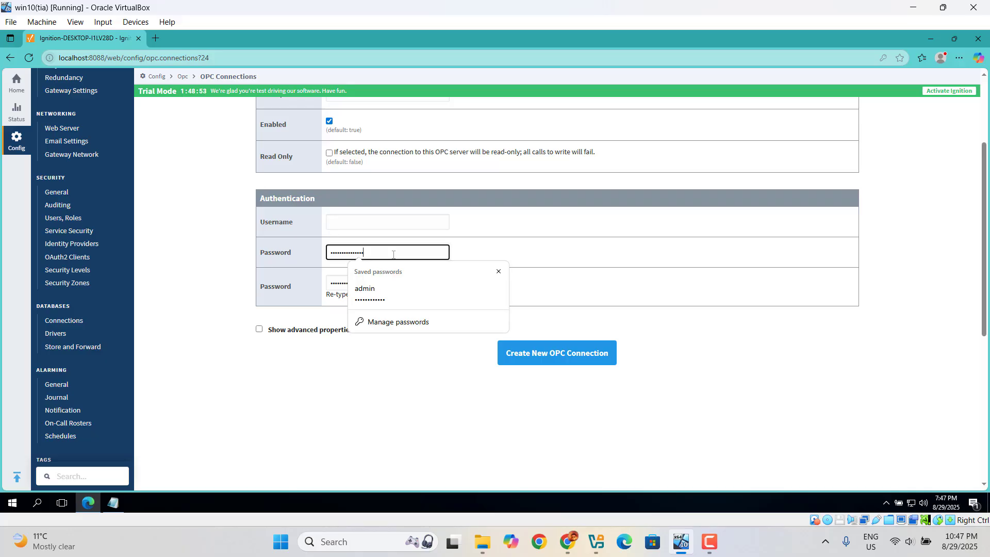
key(BackSpace)
key(BackSpace)
key(BackSpace)
key(BackSpace)
key(BackSpace)
key(BackSpace)
key(BackSpace)
key(BackSpace)
key(BackSpace)
key(BackSpace)
key(BackSpace)
key(BackSpace)
key(BackSpace)
key(BackSpace)
click(498, 272)
click(400, 284)
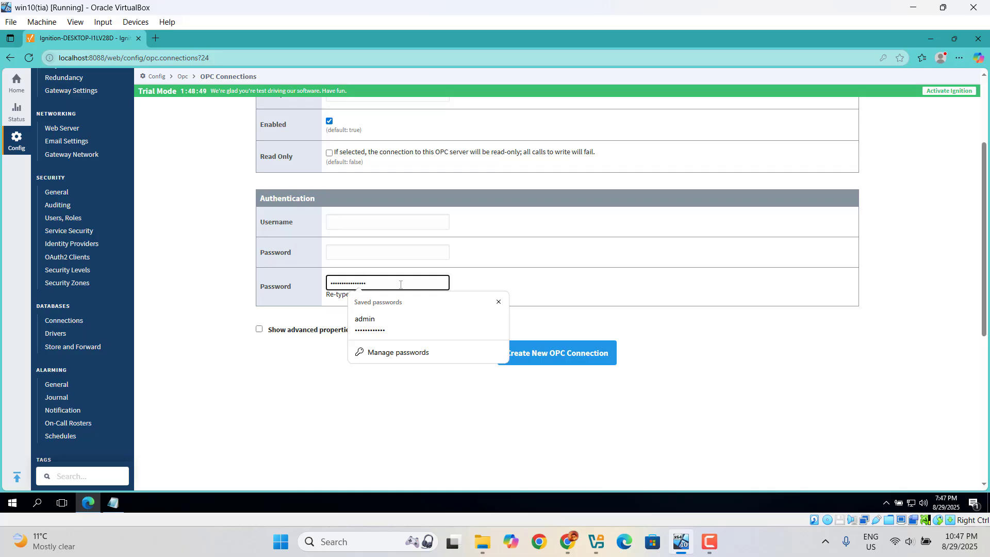
key(BackSpace)
key(BackSpace)
key(BackSpace)
key(BackSpace)
key(BackSpace)
key(BackSpace)
key(BackSpace)
key(BackSpace)
key(BackSpace)
key(BackSpace)
key(BackSpace)
key(BackSpace)
- Create the KEPServerEX OPC UA connection with its default name, enabled and not read-only
drag(986, 273, 983, 203)
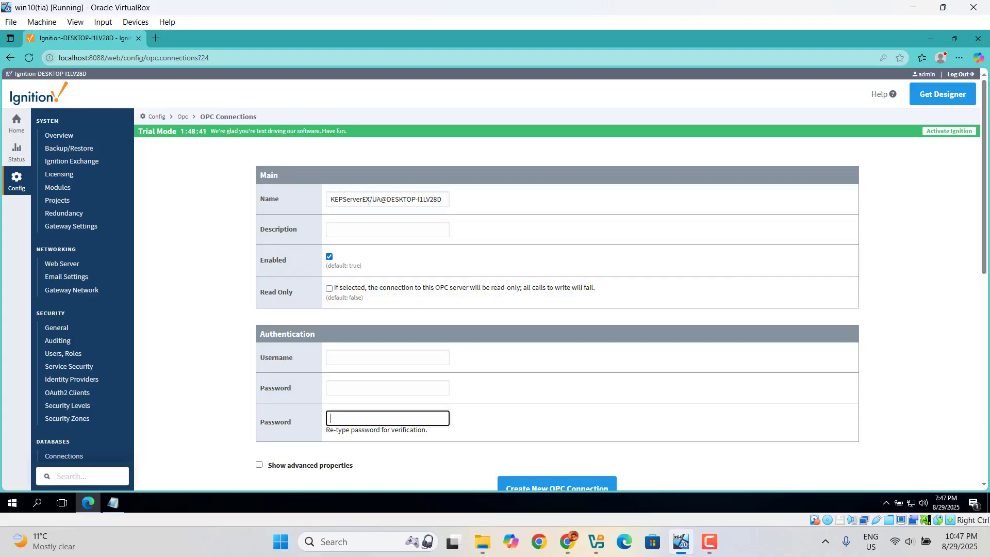
drag(985, 235, 982, 346)
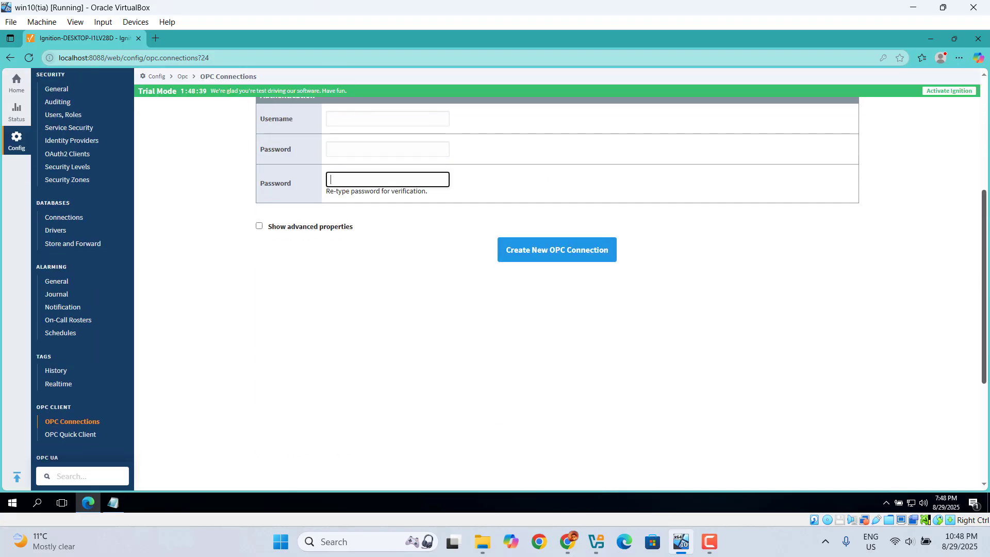
click(550, 252)
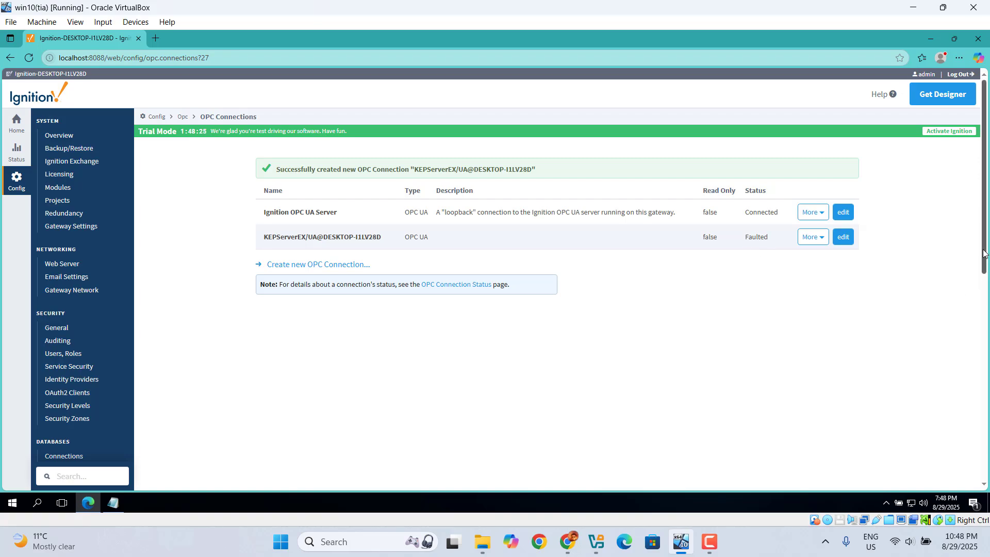
- Open the OPC UA security settings to check the trusted and quarantined client certificates
drag(984, 253, 982, 391)
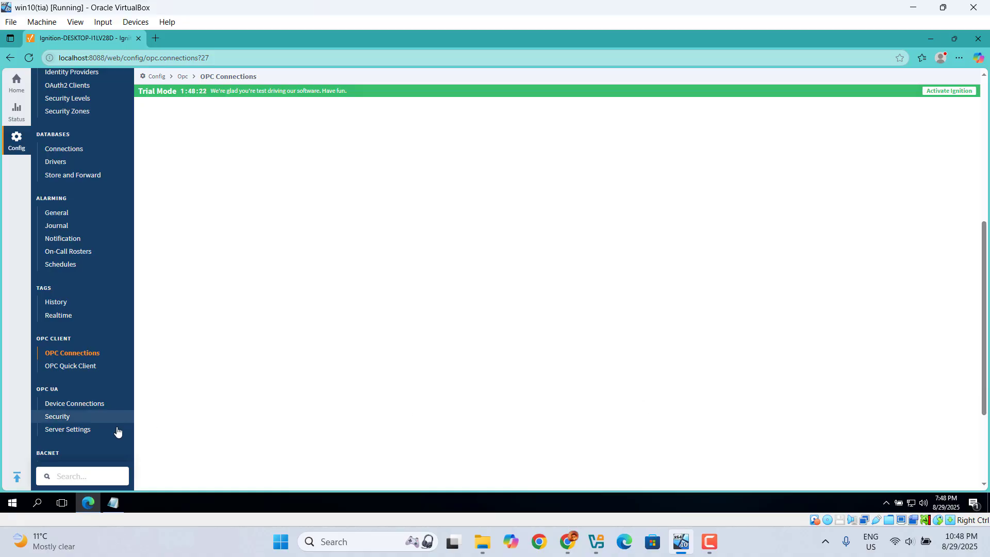
click(61, 422)
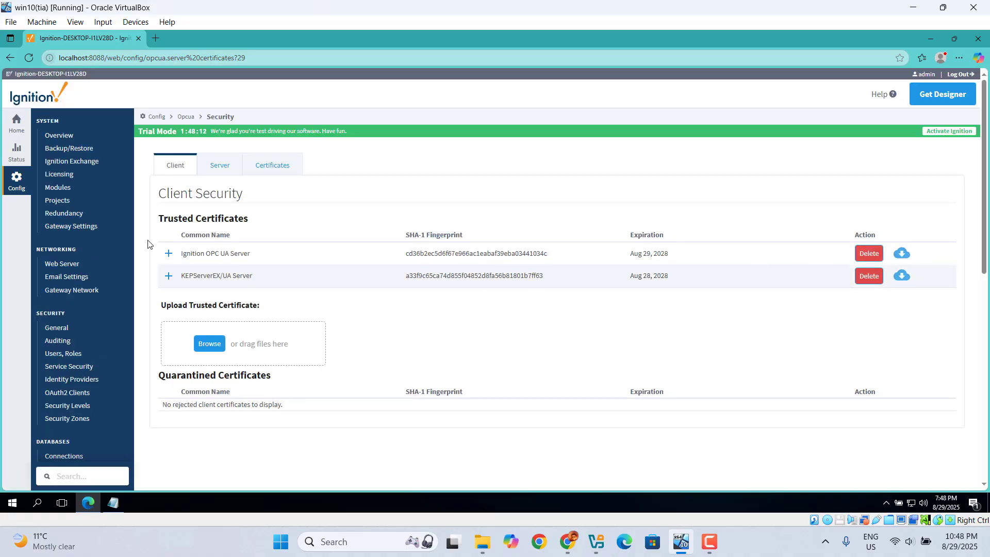
- Launch Kepware's OPC UA Configuration manager in the virtual machine and allow it to make changes to the device
click(933, 38)
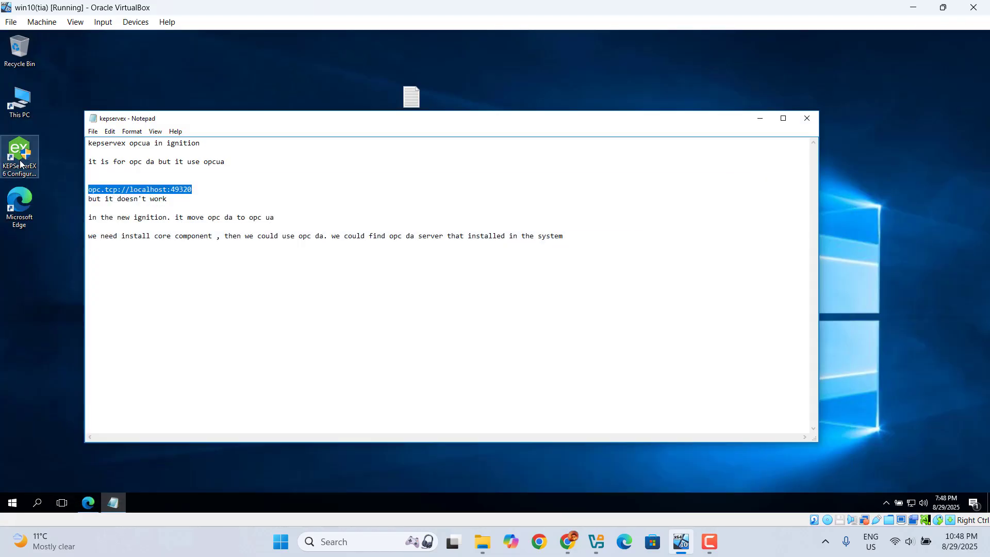
click(760, 118)
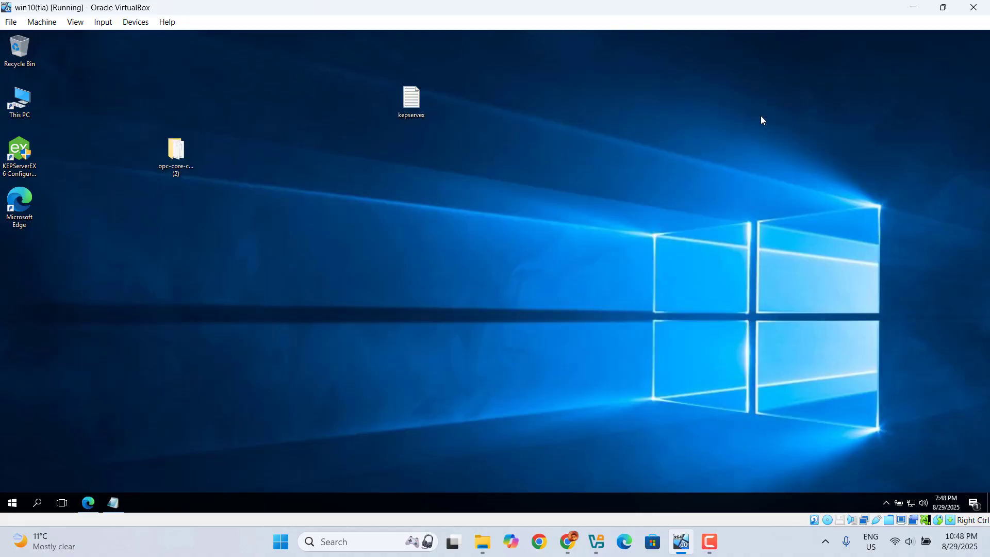
click(12, 503)
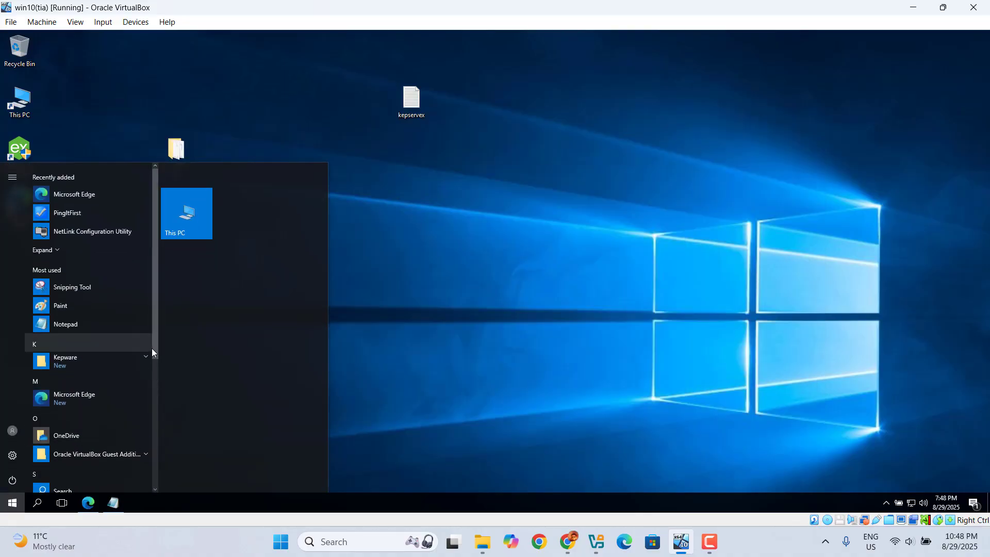
scroll(150, 371, down, 1)
scroll(148, 399, down, 2)
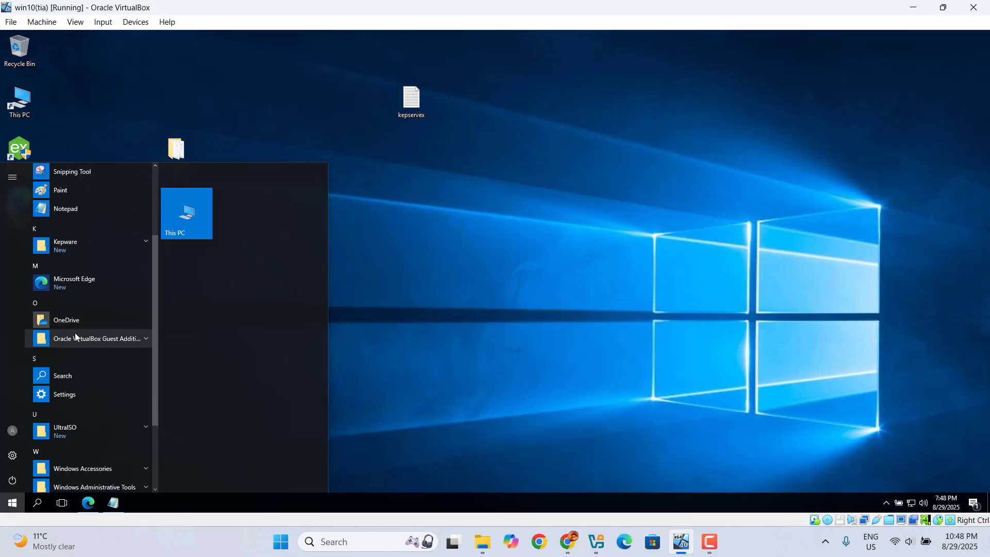
click(66, 252)
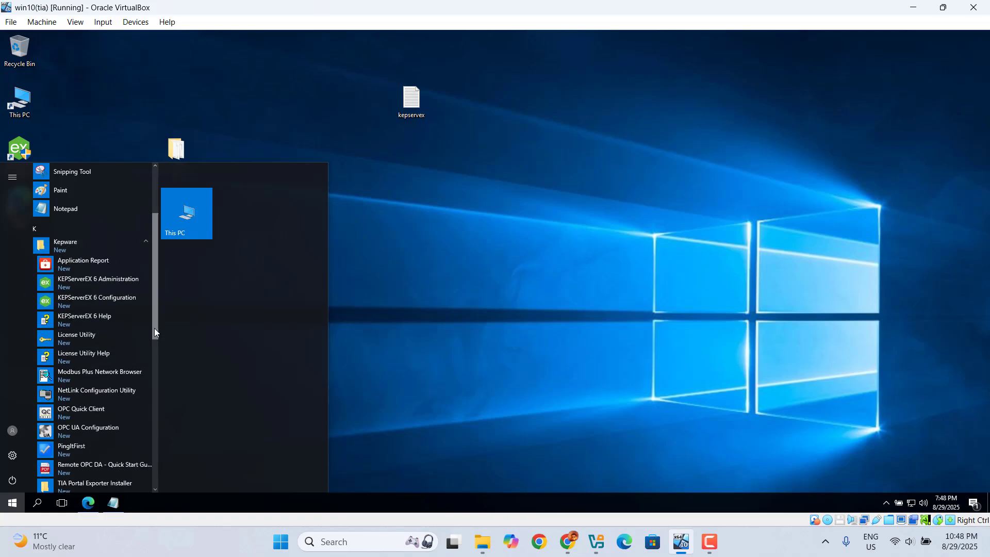
scroll(153, 347, down, 1)
scroll(153, 348, down, 3)
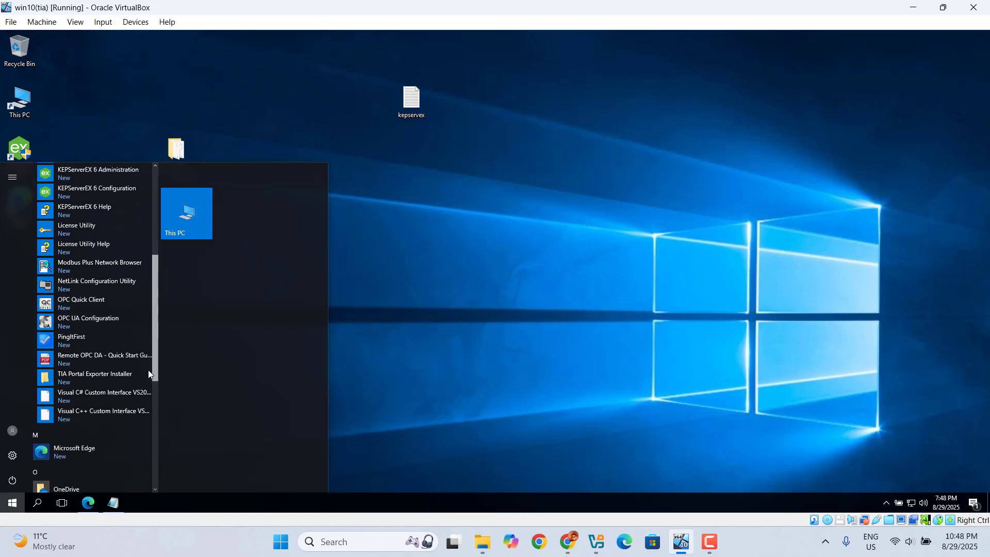
click(82, 319)
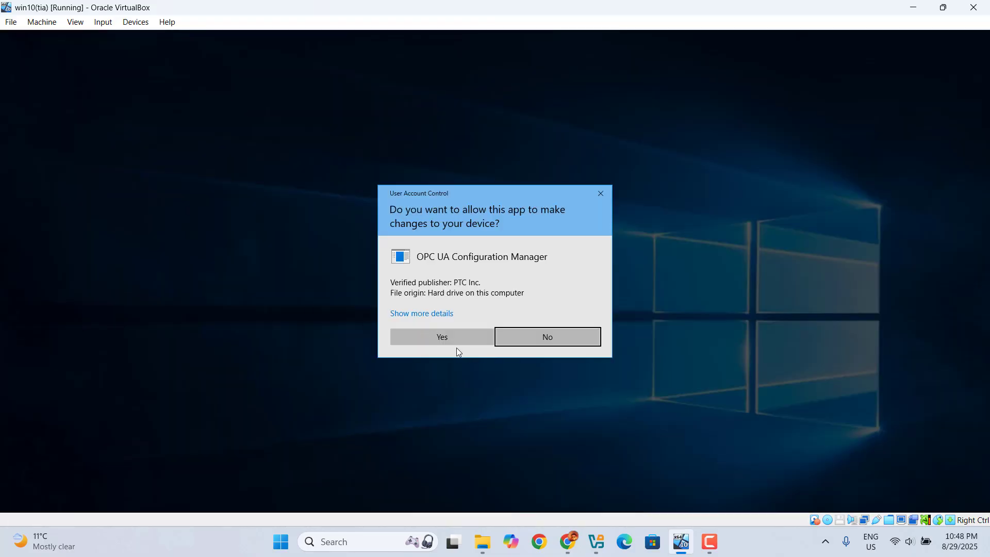
click(444, 338)
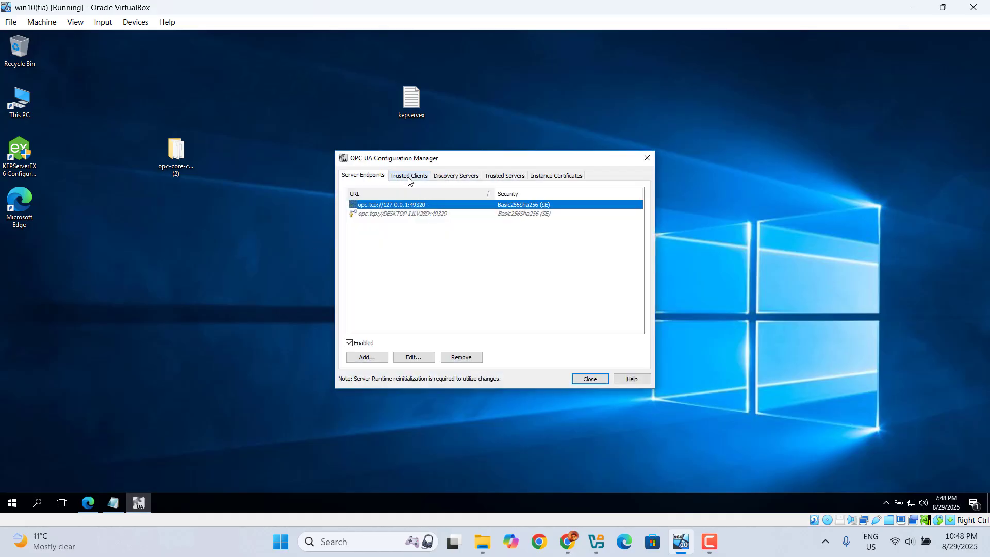
- Trust the Ignition OPC UA Client in the trusted clients list and close the configuration manager
click(409, 177)
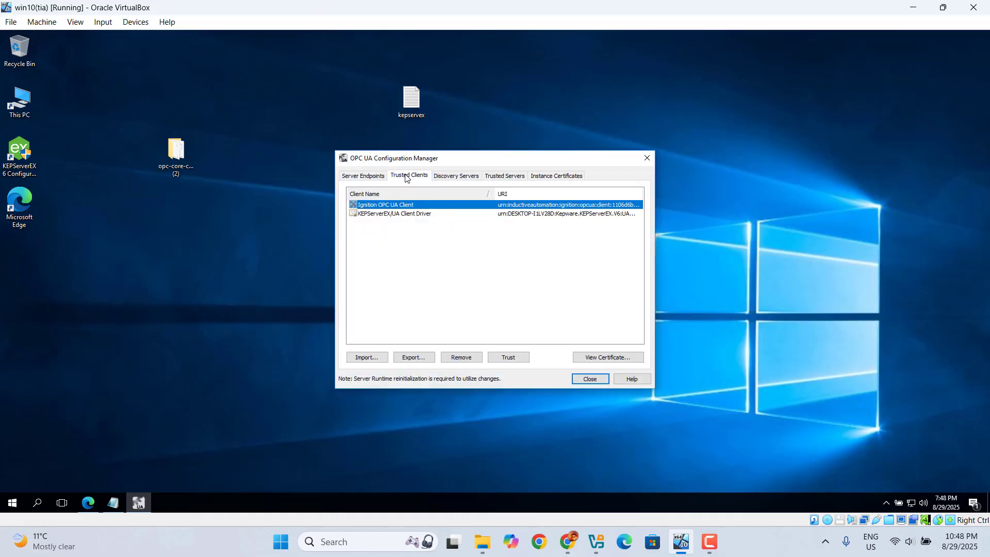
click(507, 358)
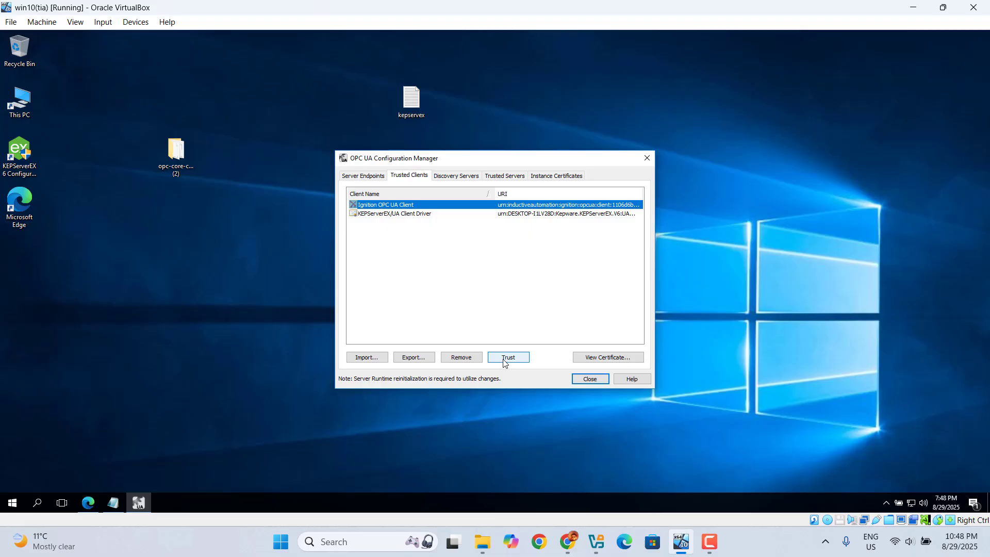
click(597, 381)
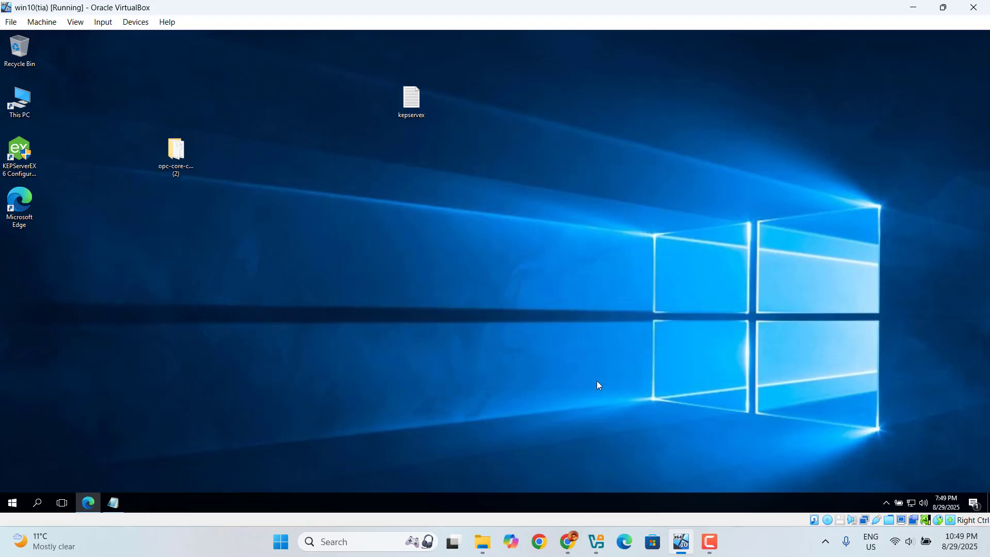
- Return to the Ignition gateway's OPC connections in Edge and delete the KEPServerEX/UA connection
click(90, 504)
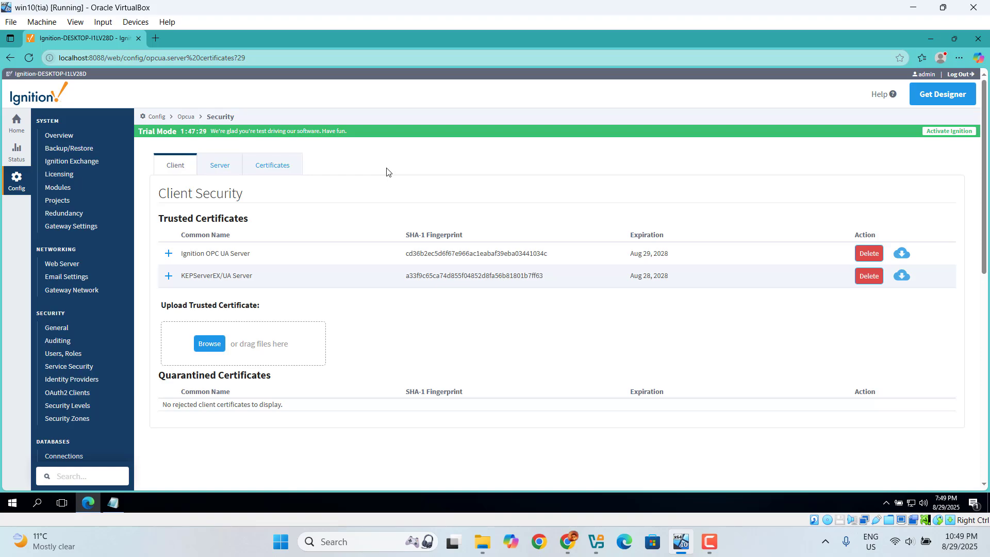
click(5, 59)
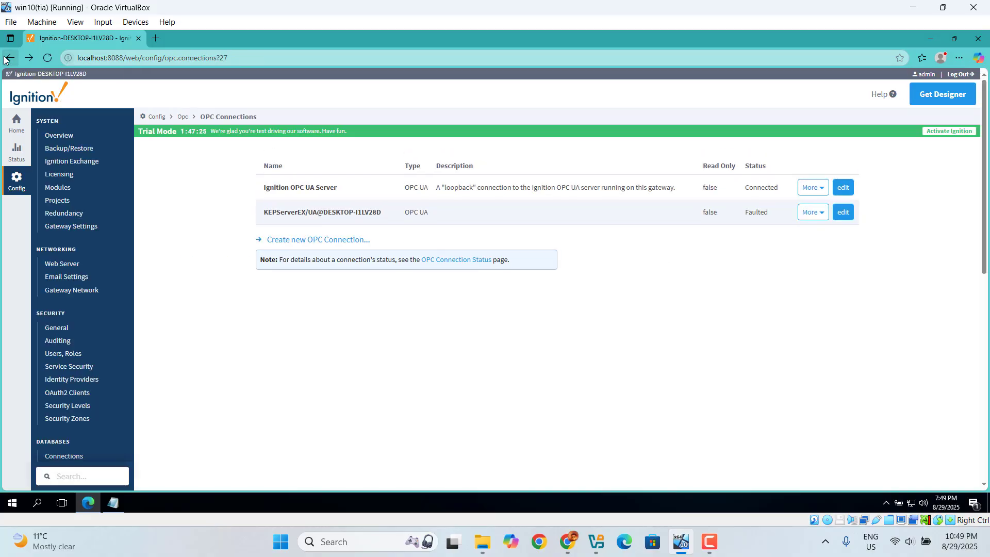
click(815, 213)
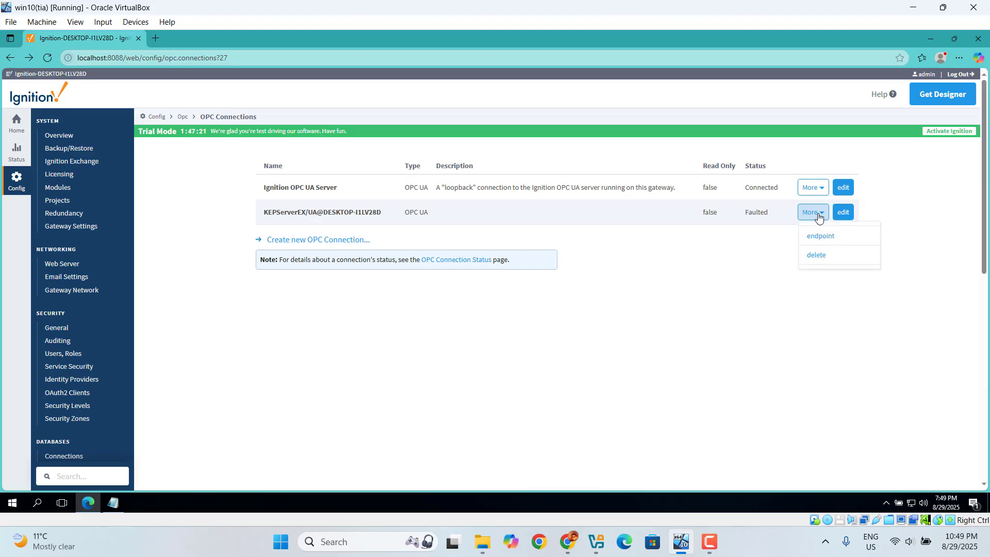
click(825, 255)
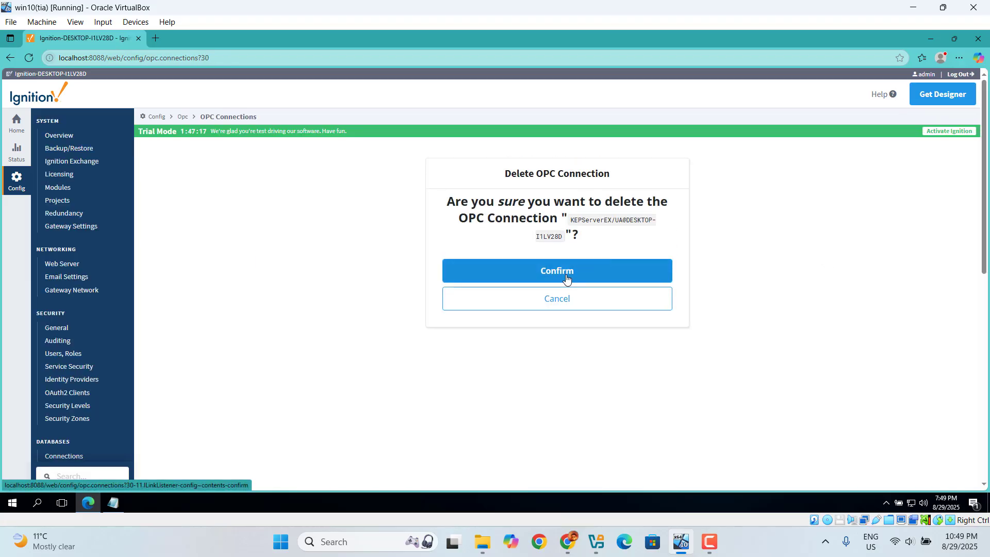
click(566, 276)
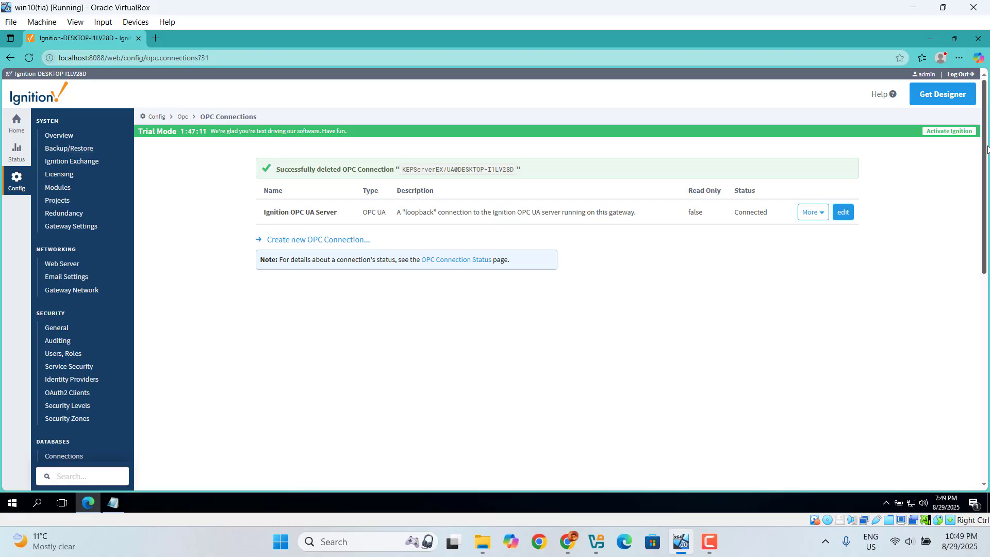
drag(978, 186, 986, 289)
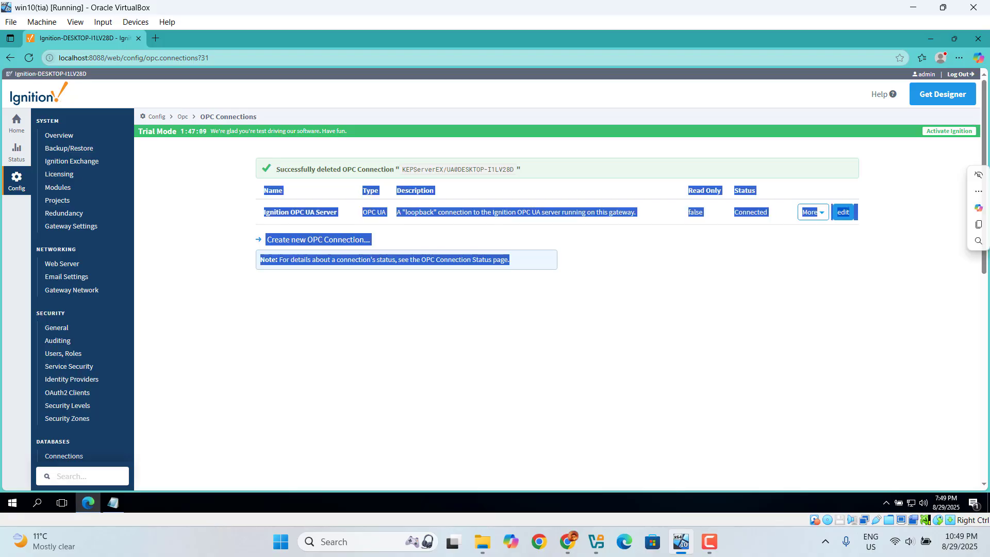
click(794, 335)
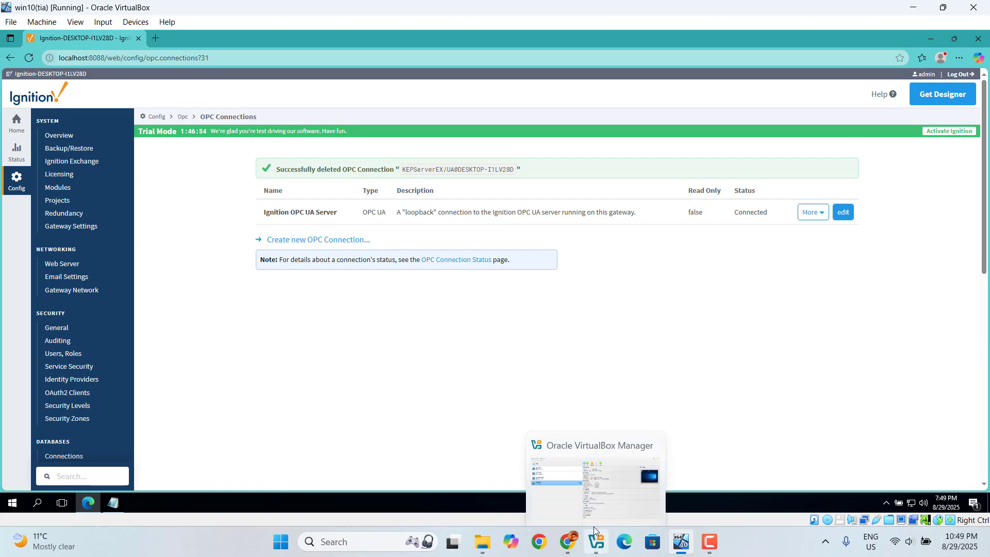
- Switch to Chrome on the host and open the Core Components page among the OPC Foundation's Classic samples and tools
click(563, 551)
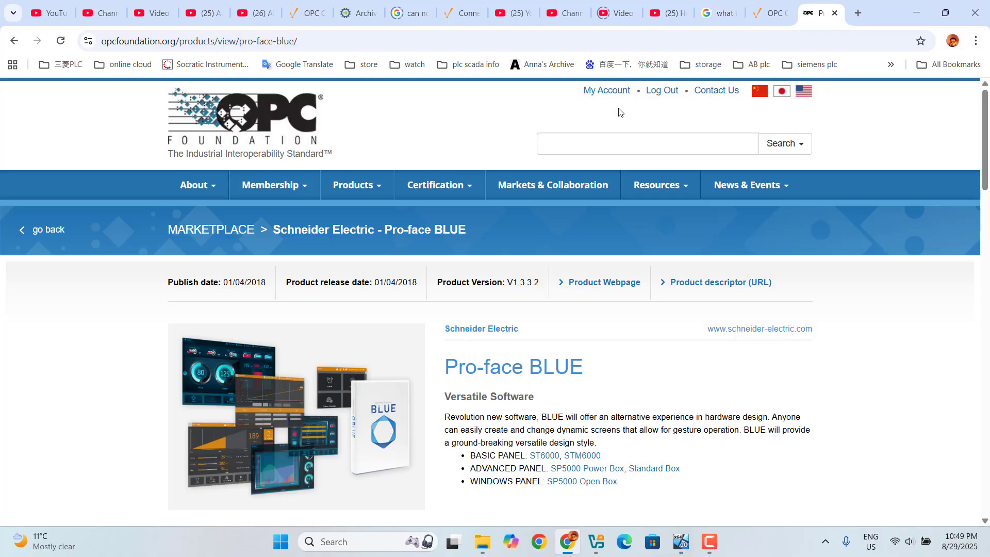
mouse_move(659, 189)
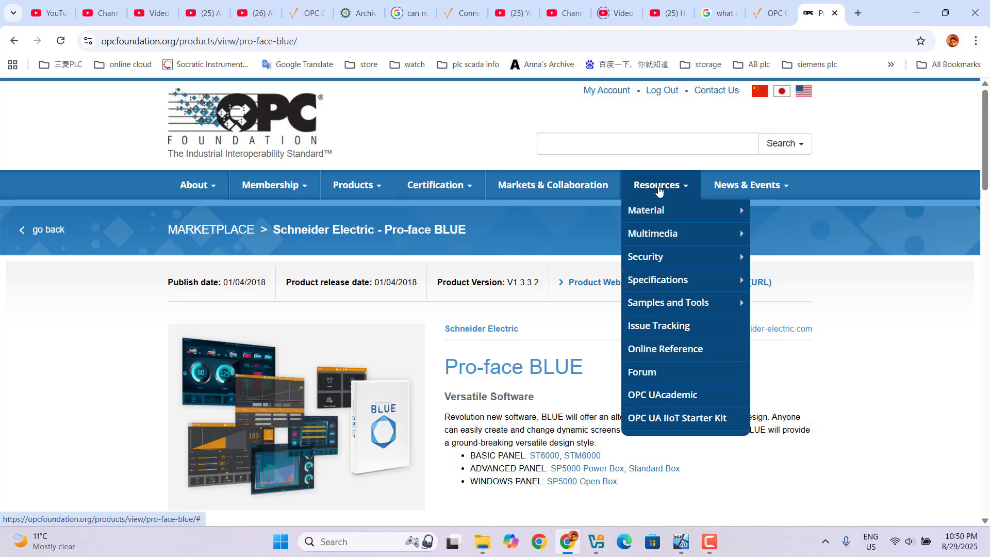
mouse_move(687, 304)
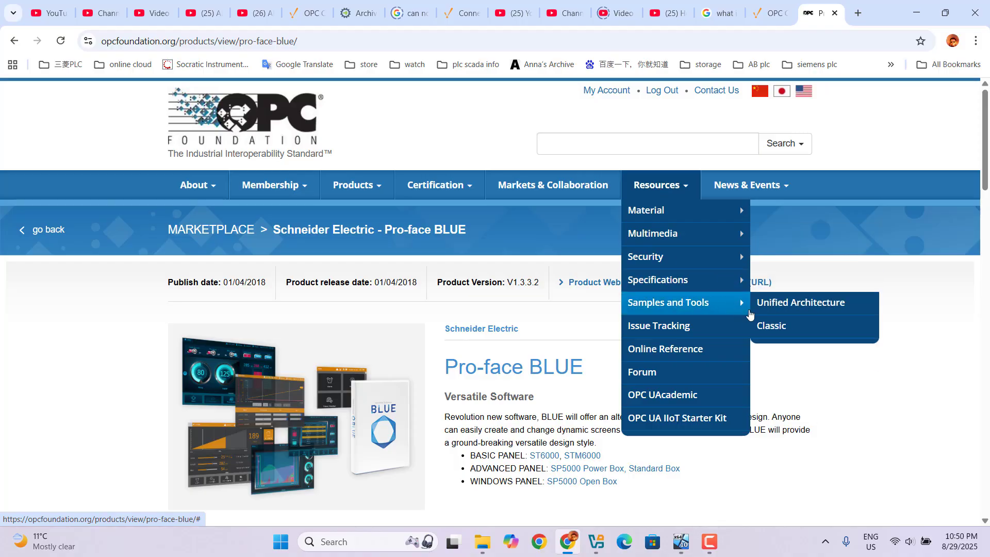
click(780, 327)
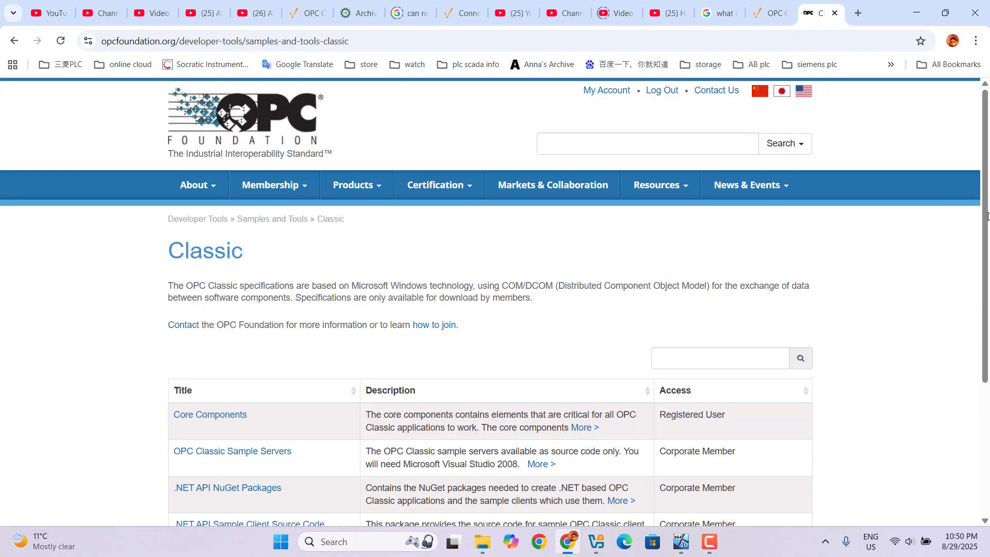
drag(988, 216, 987, 309)
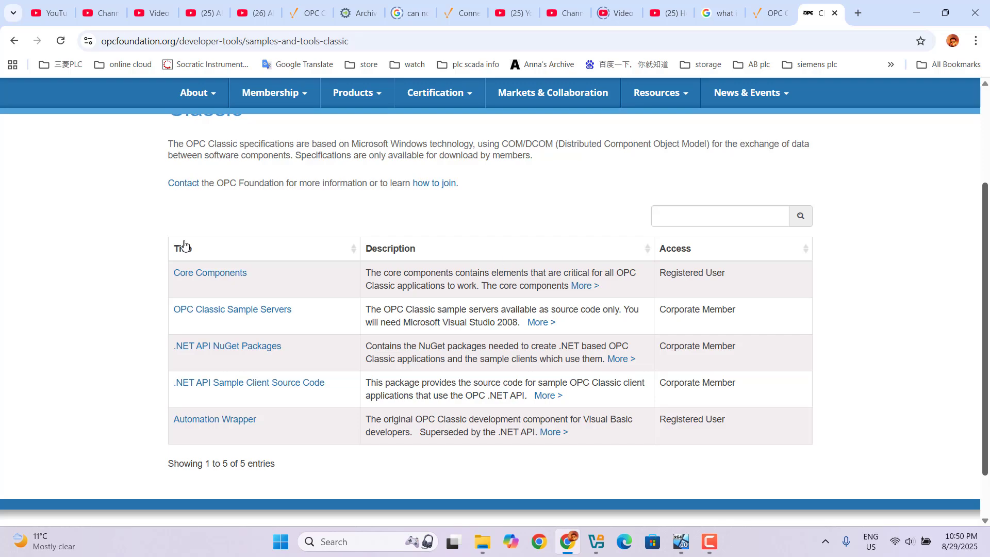
click(195, 275)
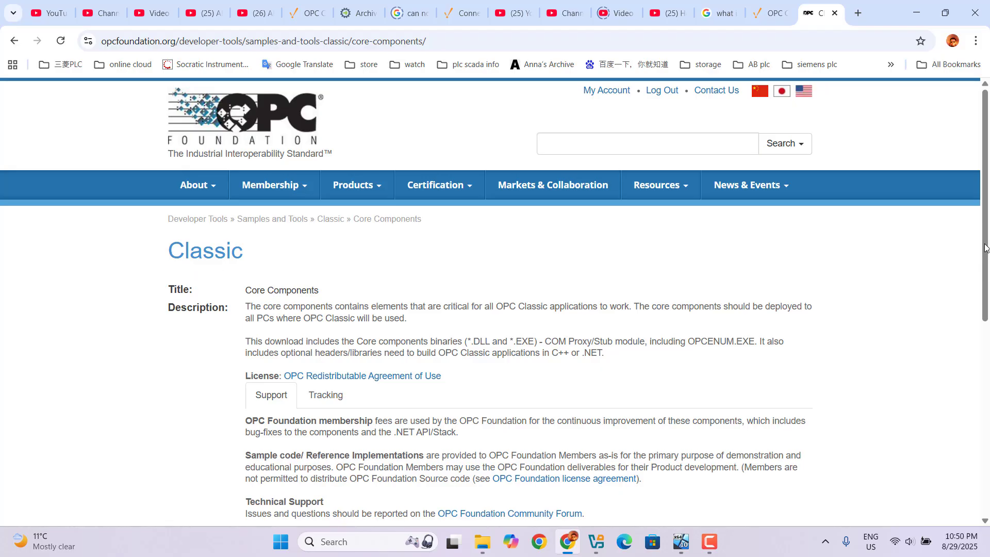
- Download OPC Core Components Redistributables 3.00.108, accepting the agreement of use and saving the ZIP archive in Downloads
drag(986, 248, 988, 425)
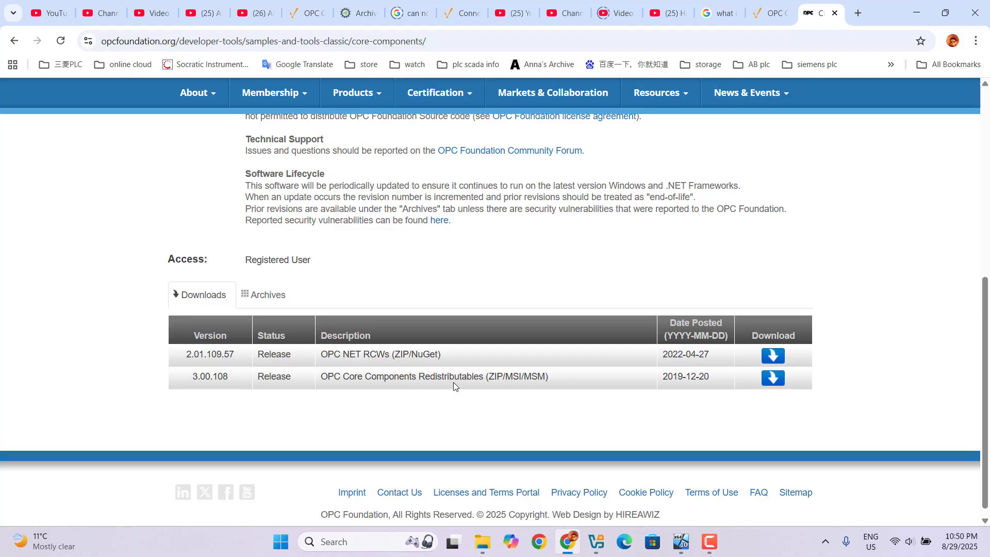
click(772, 382)
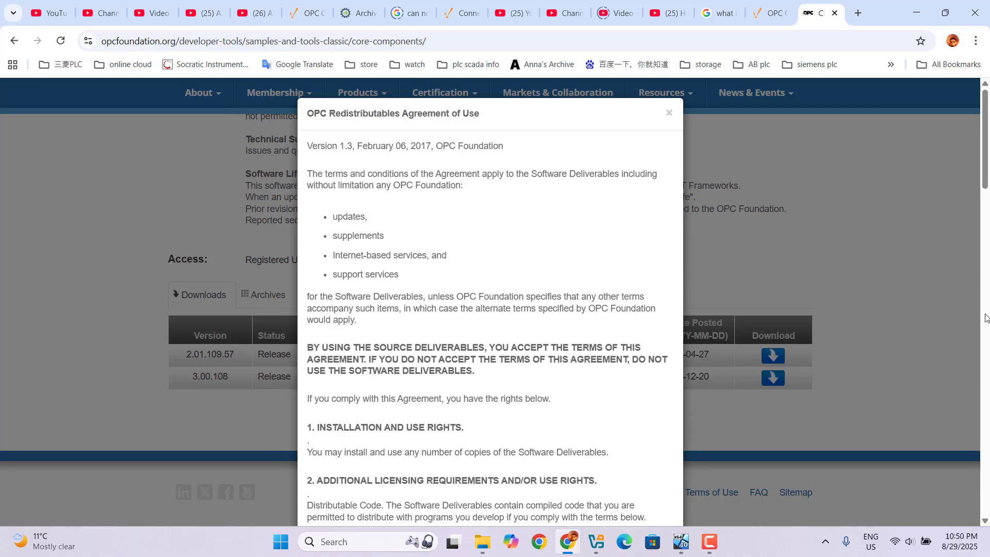
drag(983, 166, 987, 511)
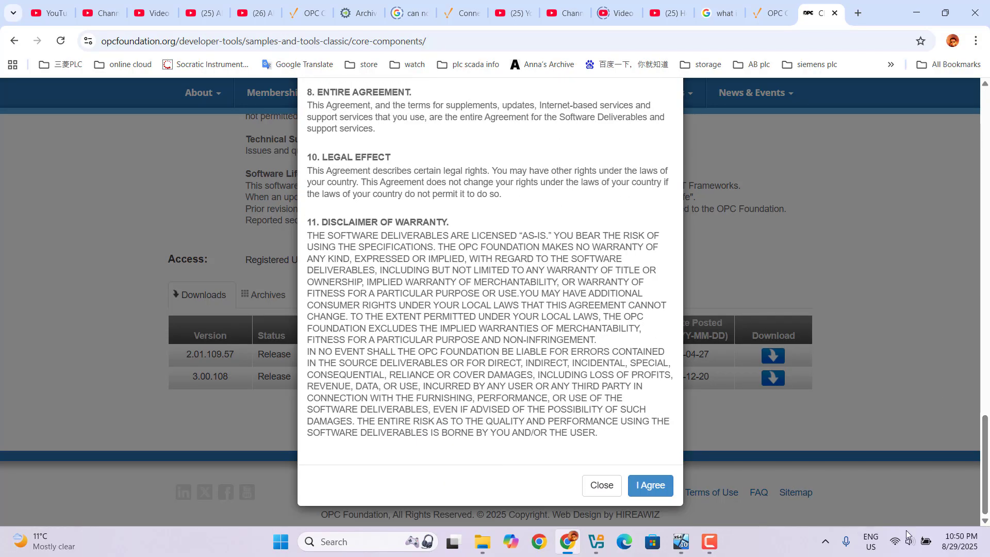
click(644, 484)
click(614, 487)
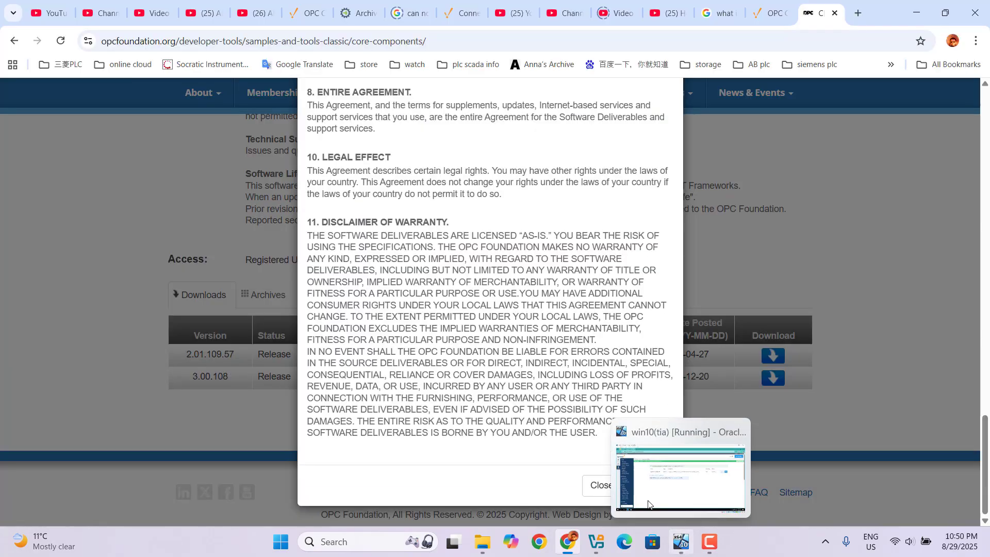
click(645, 487)
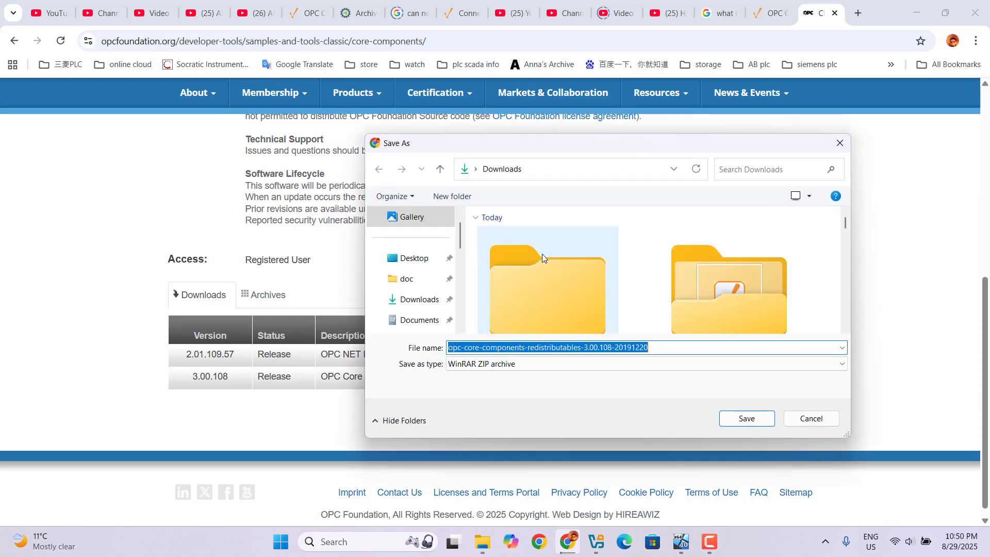
click(747, 419)
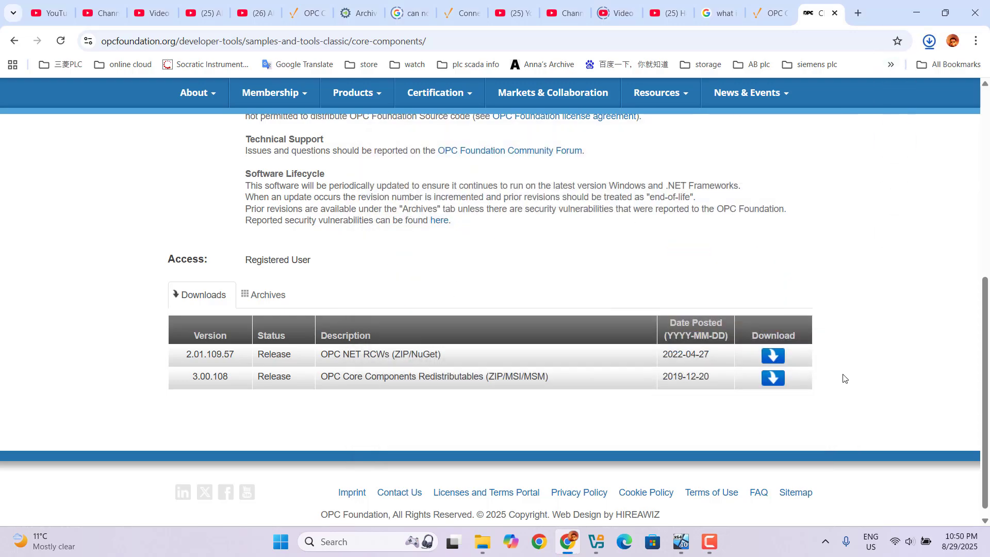
- Return to the win10 virtual machine and launch the OPC Core Components Redistributable (x64) 3.00.108 installer from the opc-core-components folder on the desktop
click(676, 546)
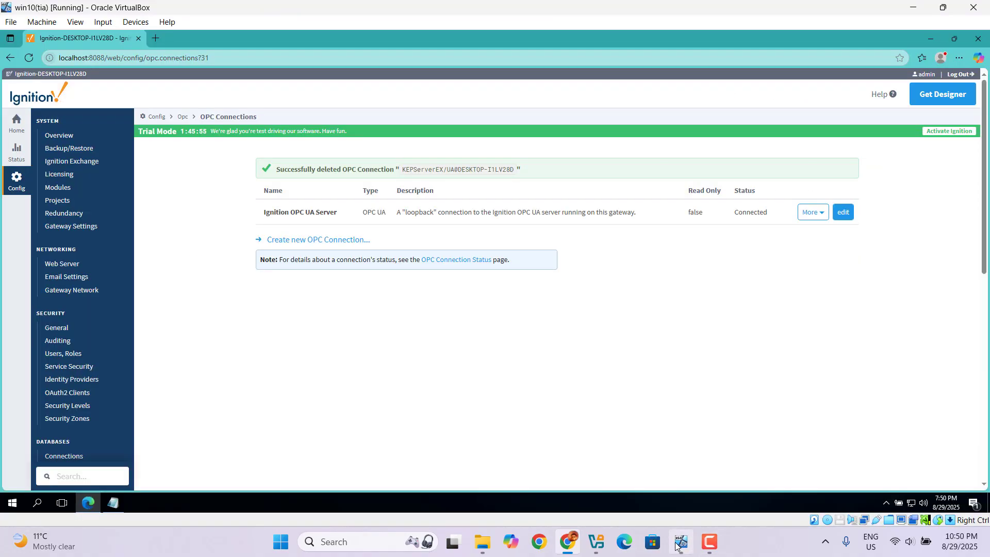
click(931, 39)
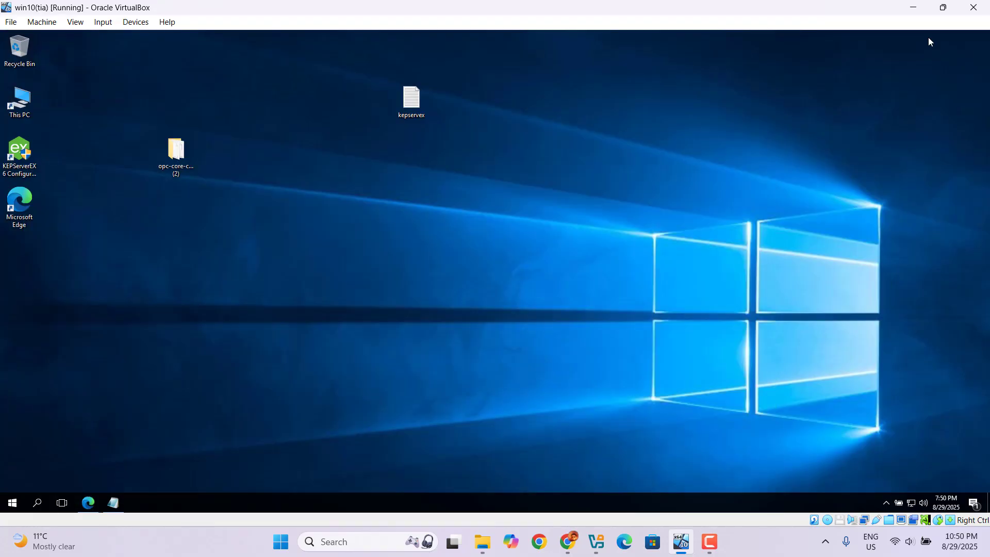
double_click(178, 160)
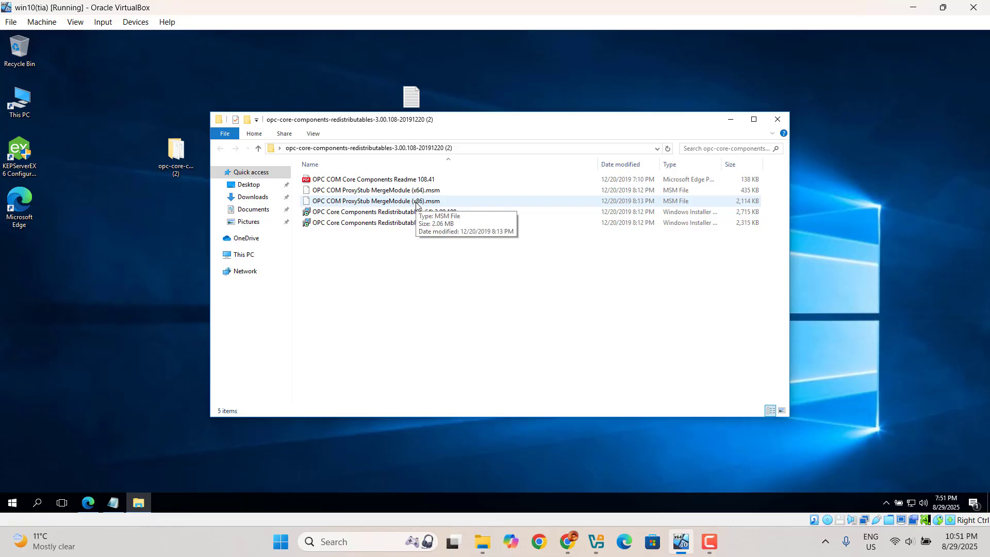
click(392, 214)
double_click(393, 214)
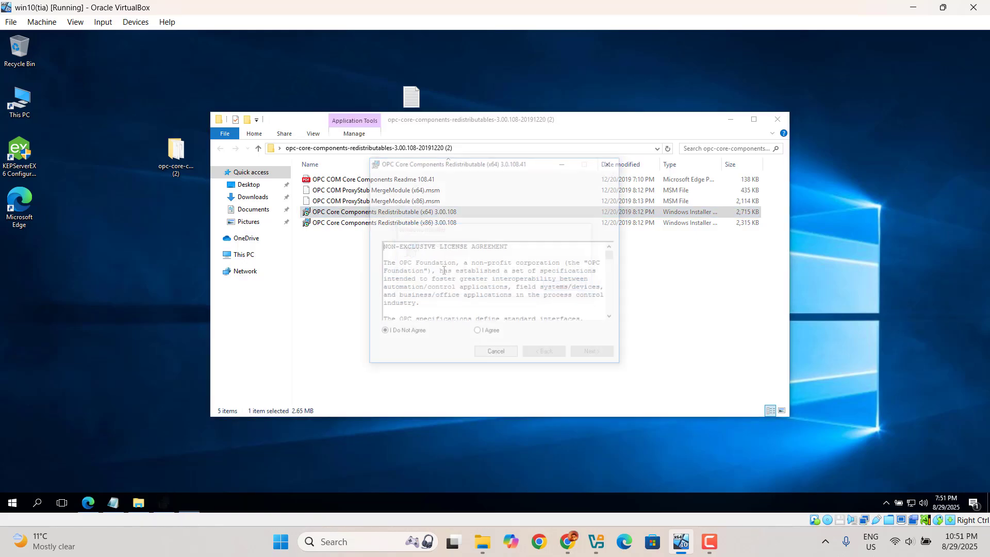
- Accept the license agreement and start the installation for everyone in the default folder without development headers, allowing the installer to make changes
click(483, 332)
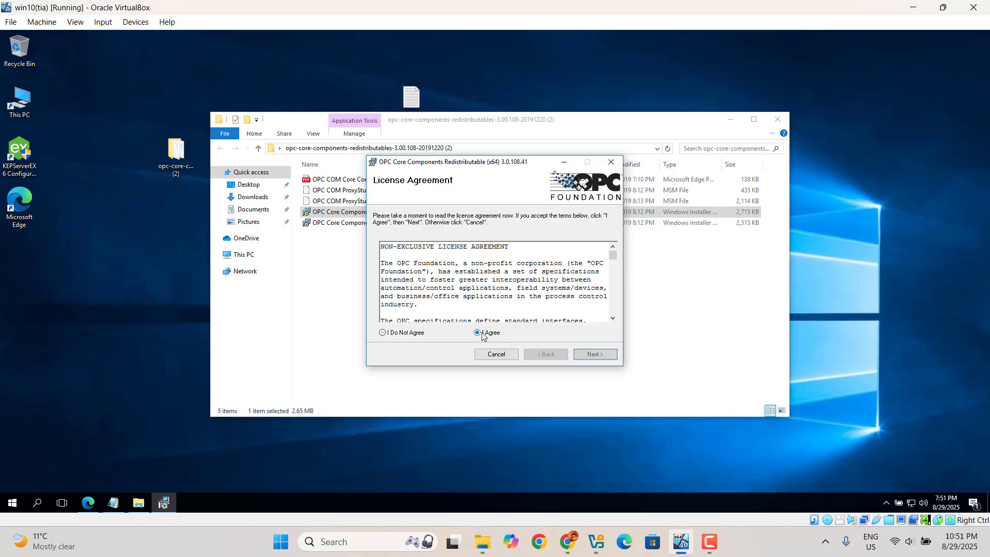
click(597, 356)
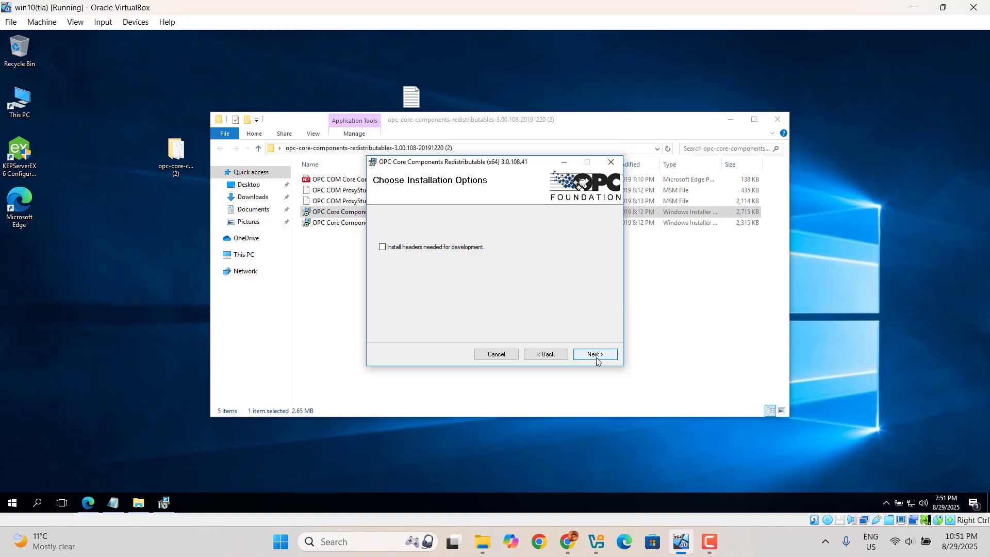
click(596, 357)
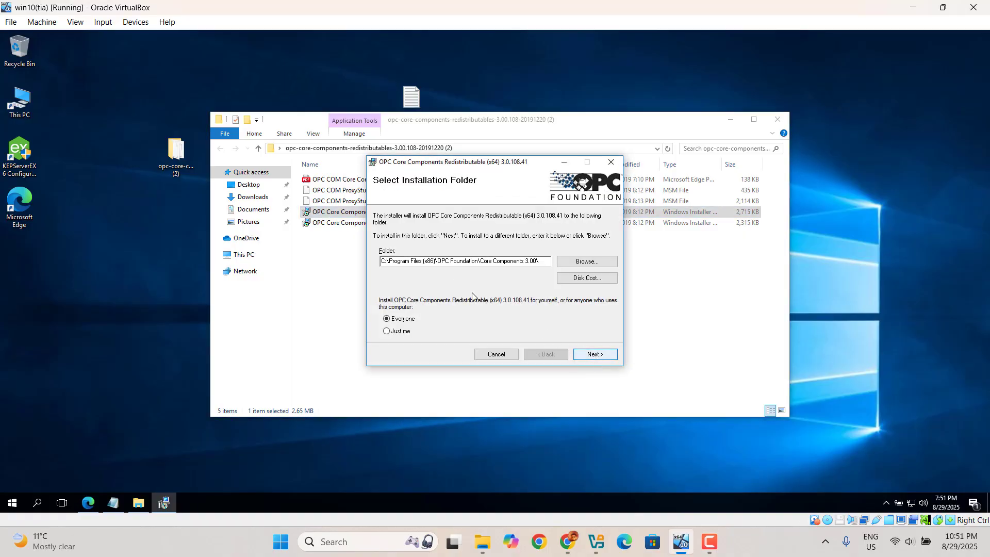
click(591, 356)
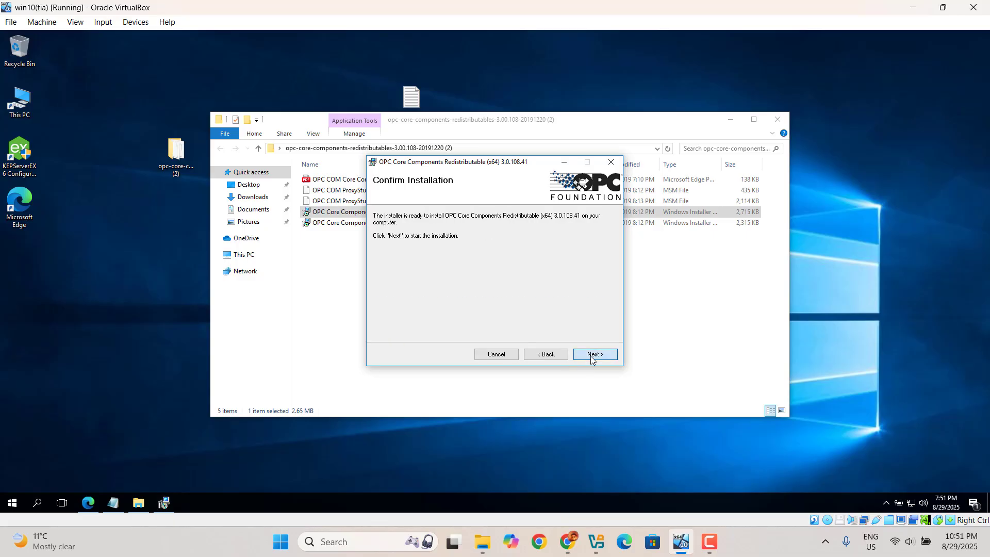
click(592, 355)
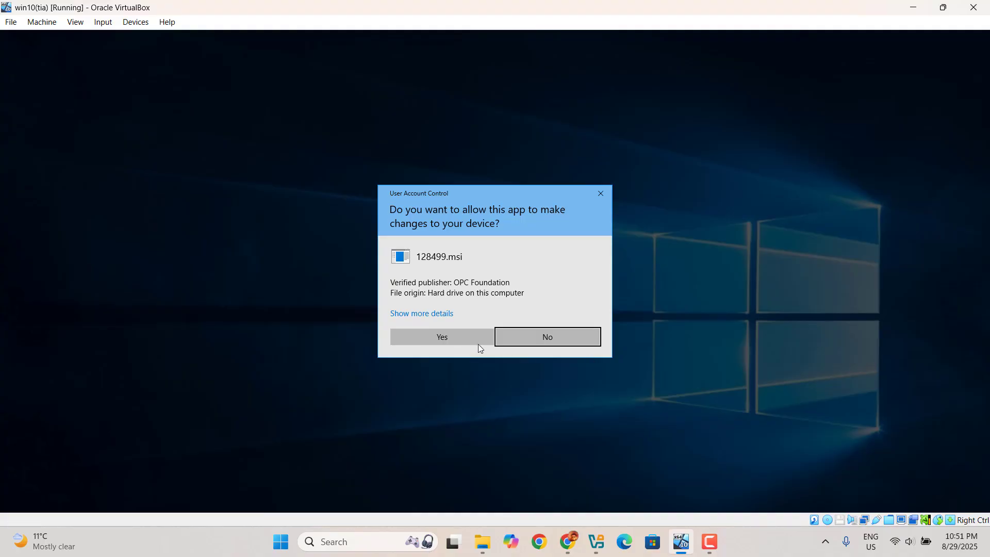
click(474, 342)
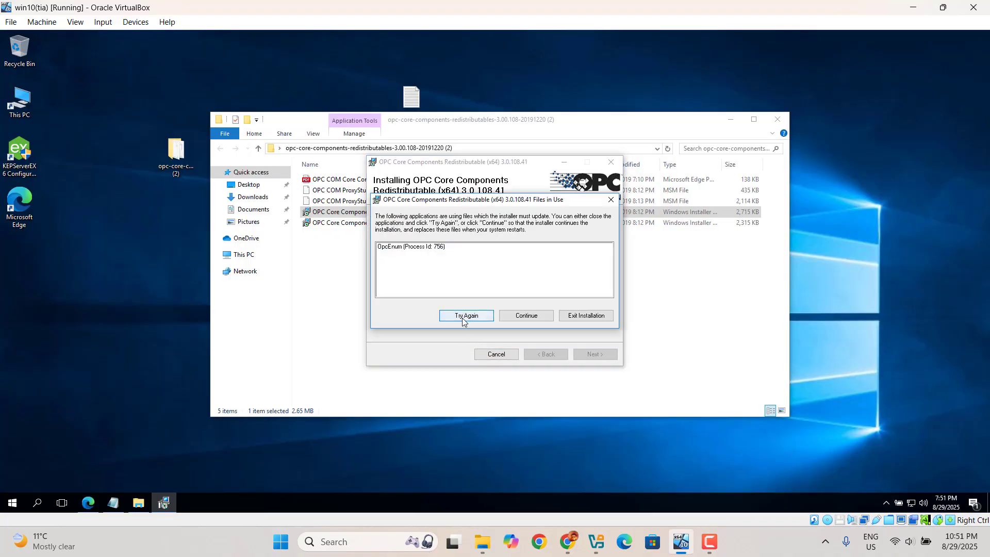
- Continue the installation with OpcEnum's files in use, close the finished installer and restart the virtual machine
click(527, 315)
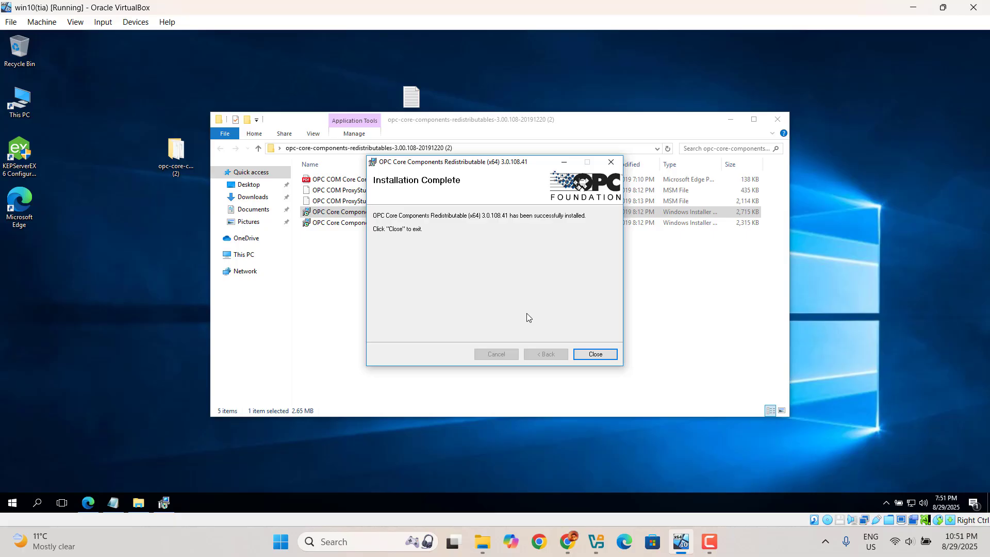
click(593, 355)
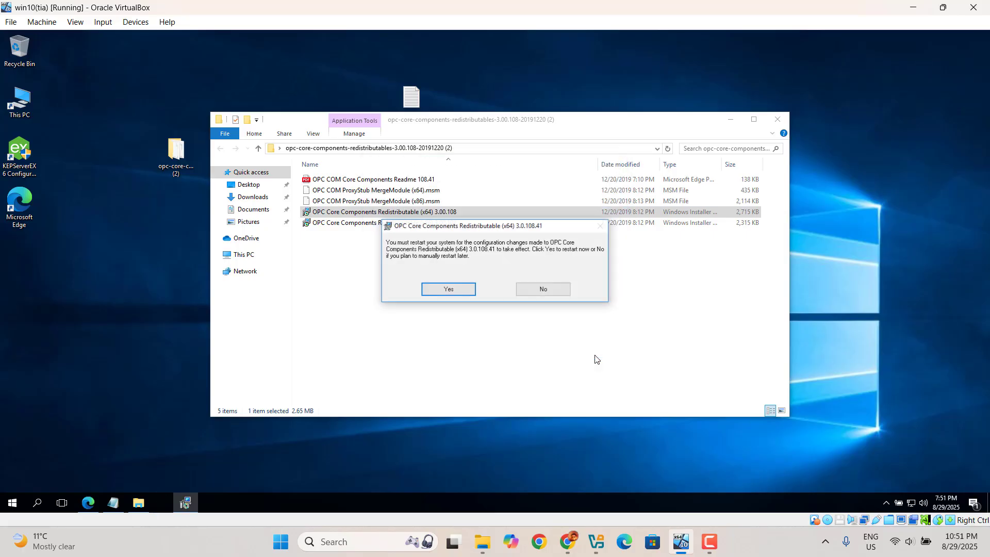
click(448, 289)
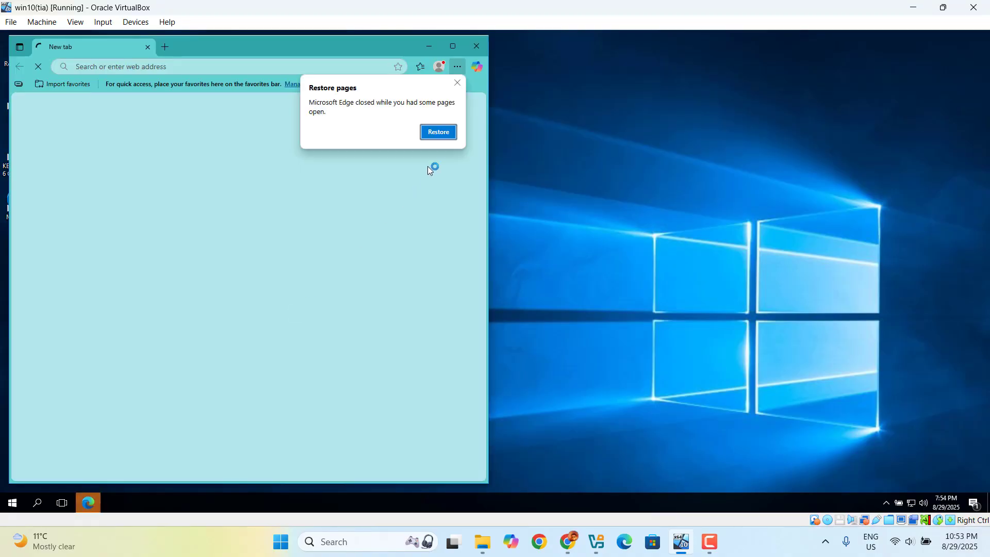
- Restore the closed Edge pages in a maximized window and log in to the Ignition gateway's Config section as admin with the saved password
click(438, 132)
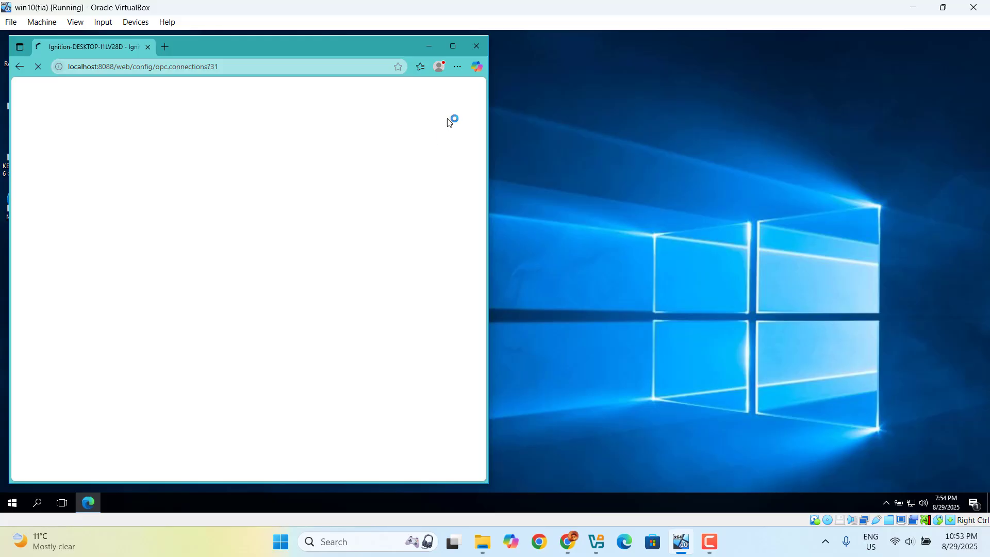
click(453, 49)
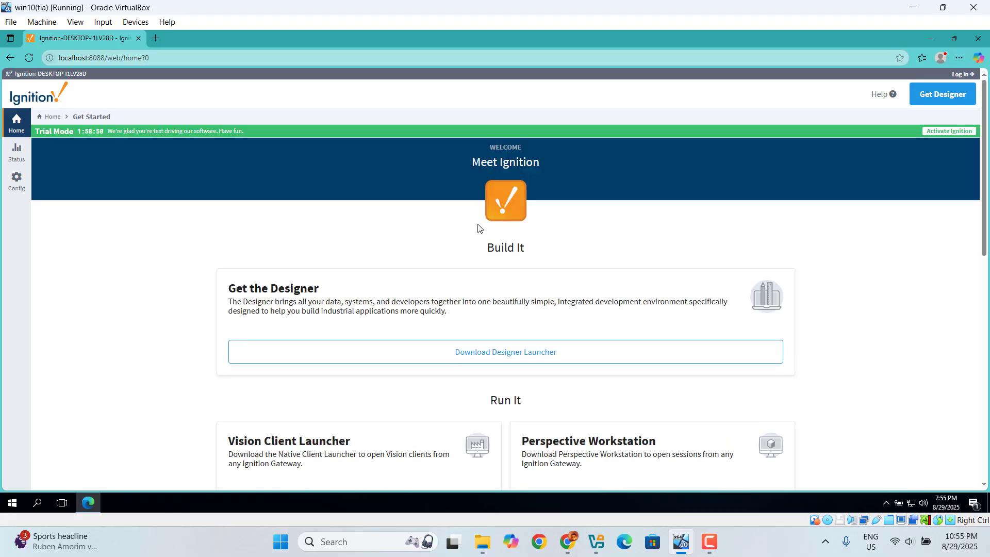
click(15, 184)
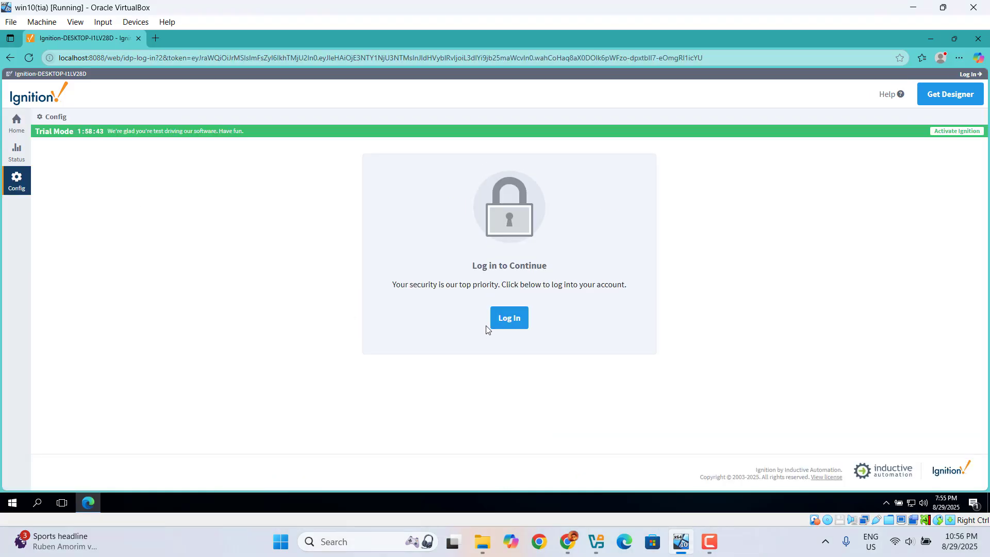
click(513, 321)
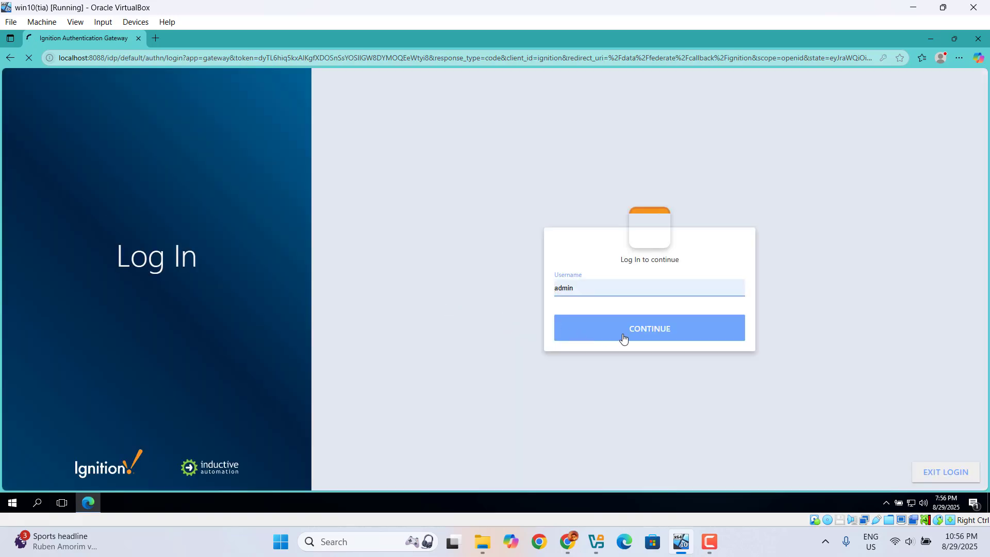
click(623, 338)
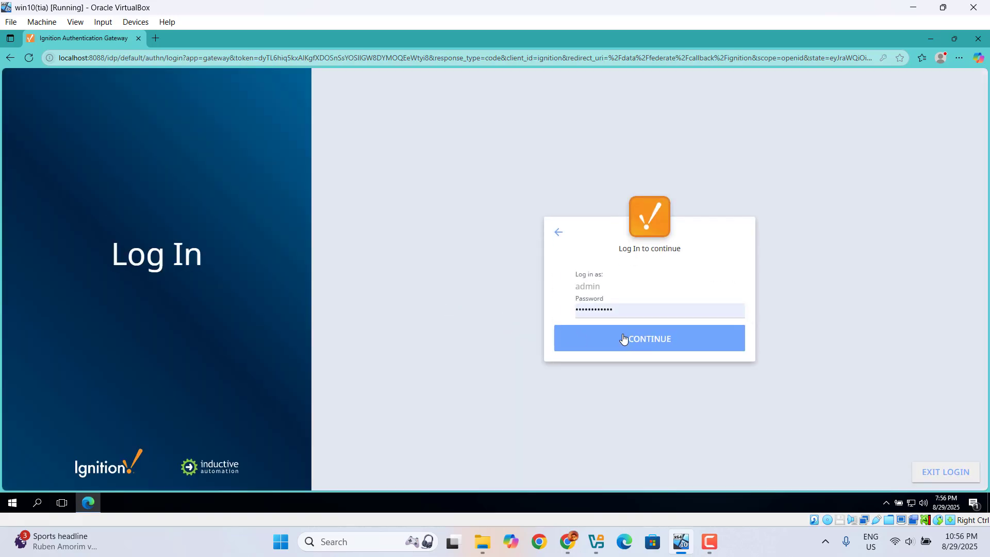
click(623, 338)
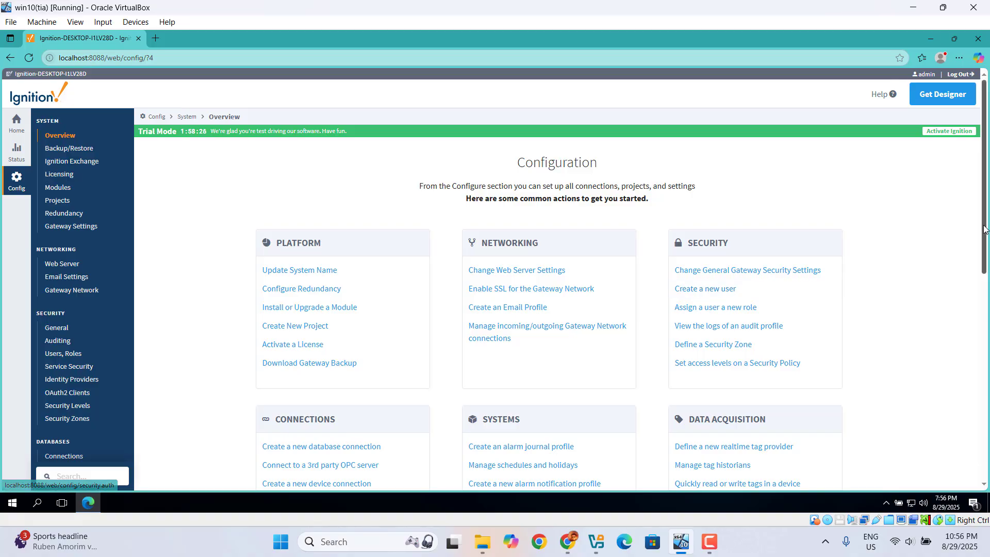
- Start a new OPC connection of type OPC-DA COM Connection from the gateway's OPC Connections page
drag(985, 229, 988, 359)
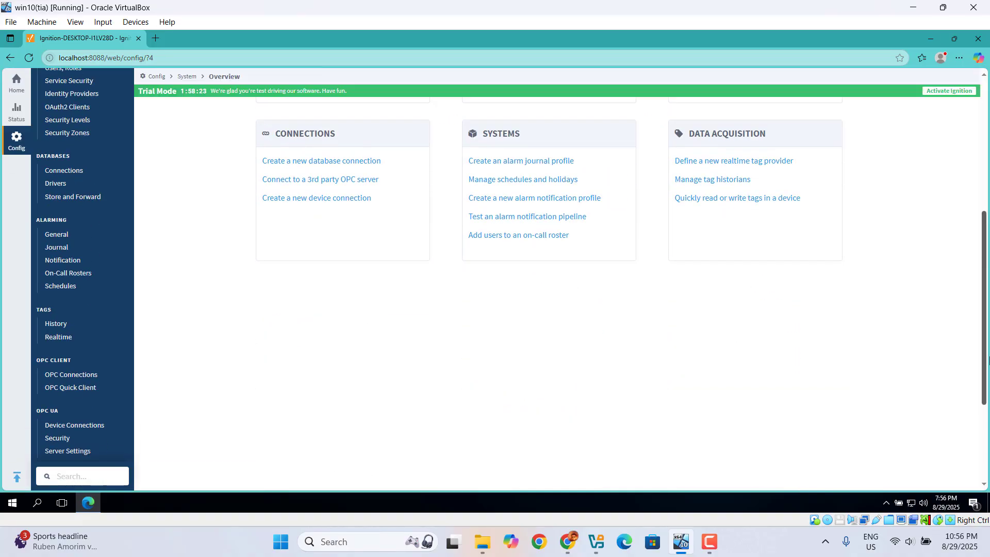
click(69, 382)
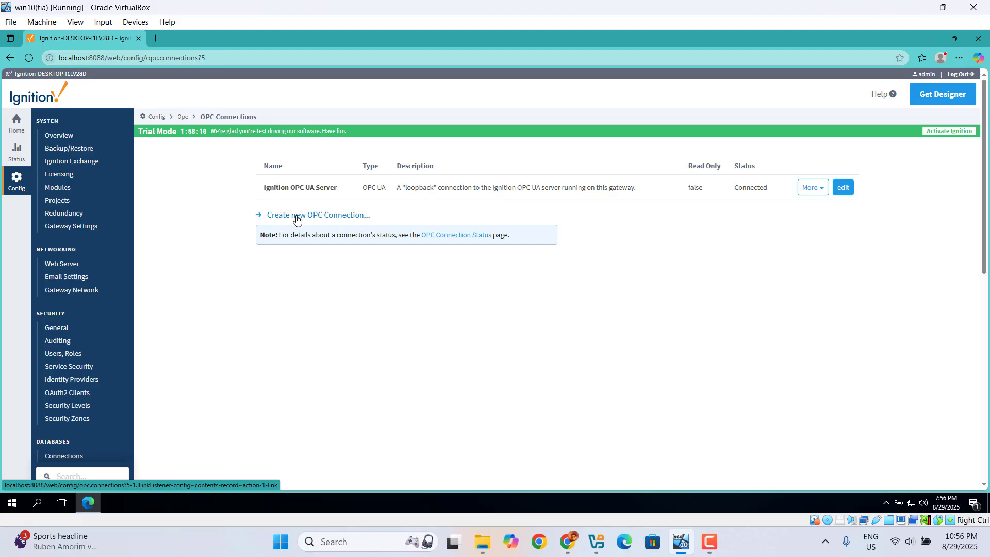
click(296, 216)
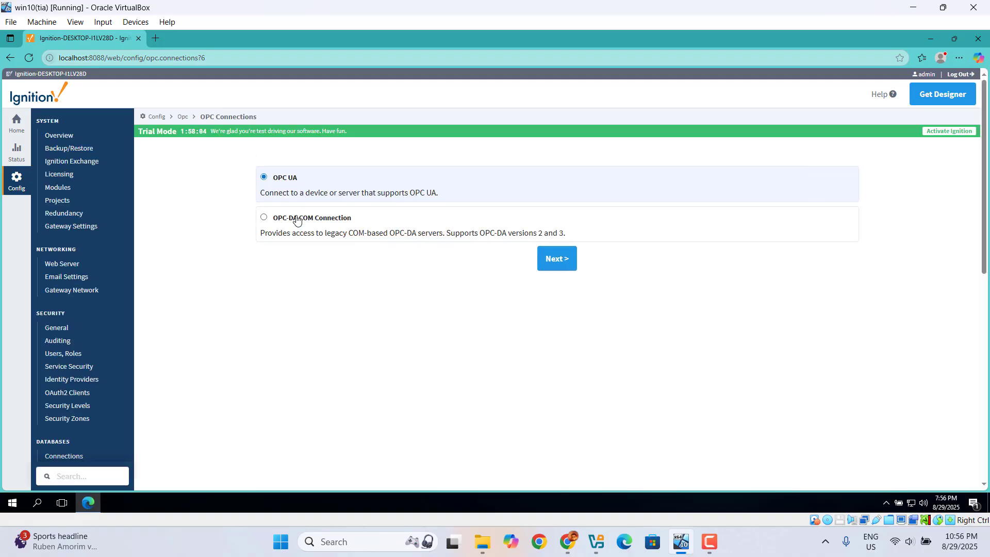
click(297, 219)
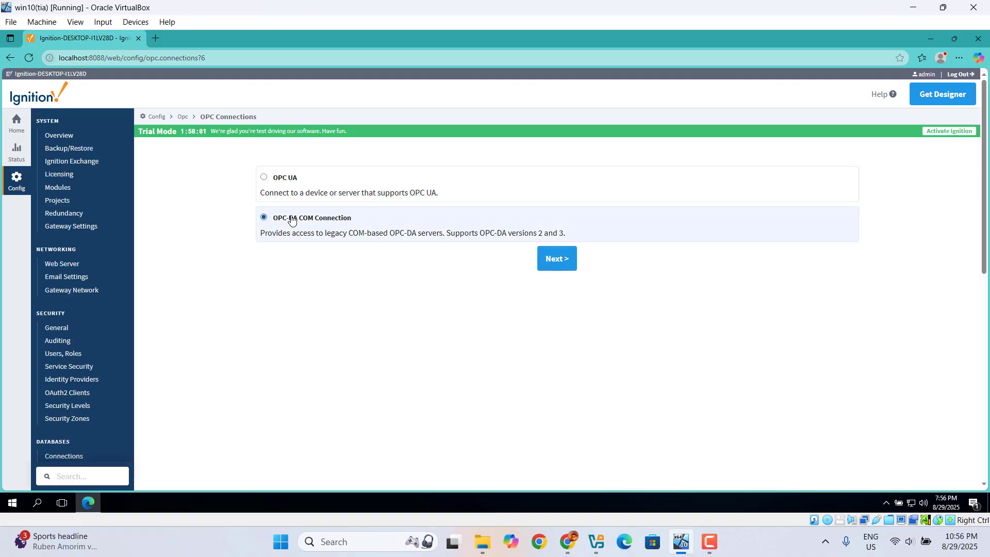
click(552, 257)
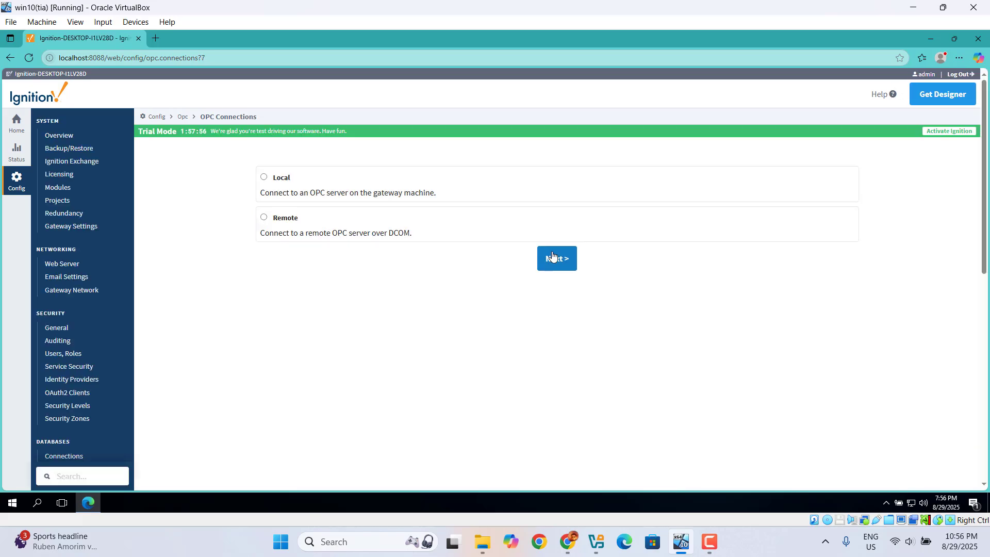
- Choose a local OPC server on the gateway machine and select KEPServerEX 6.18 as the server for the connection
click(282, 180)
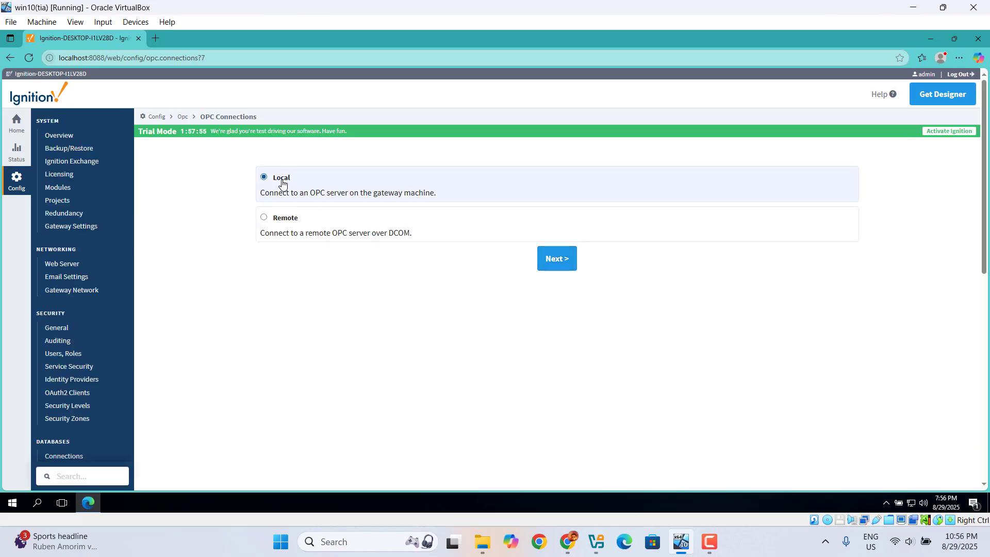
click(554, 264)
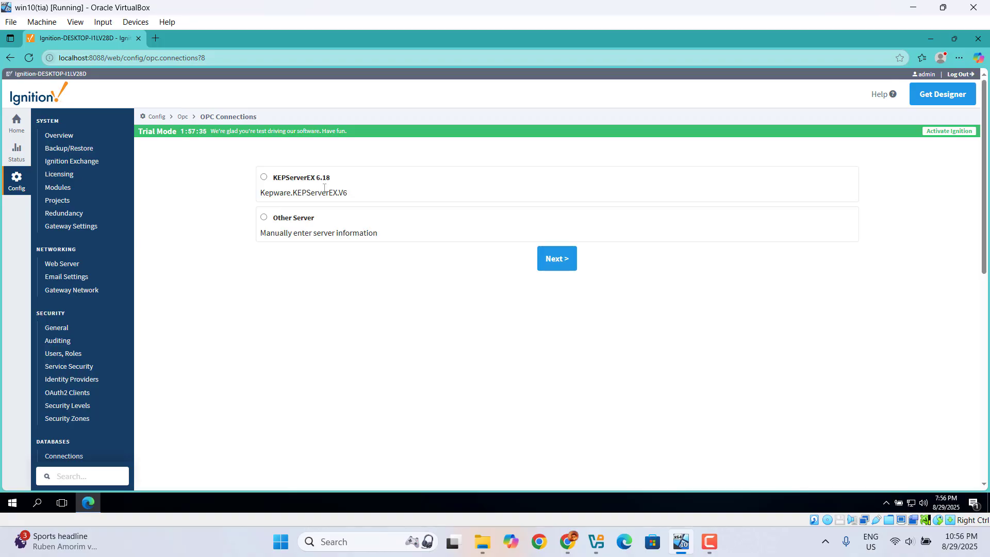
click(932, 39)
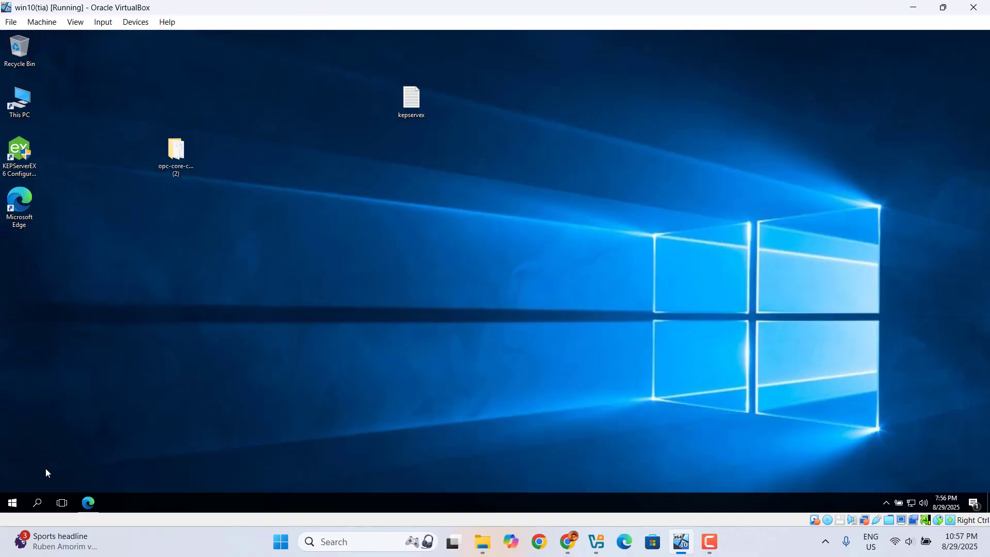
click(88, 505)
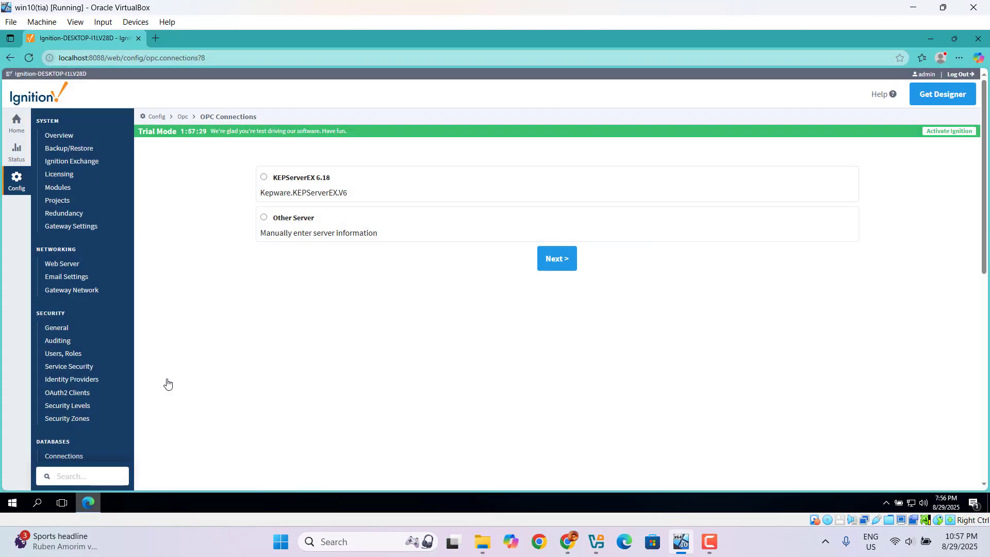
click(264, 179)
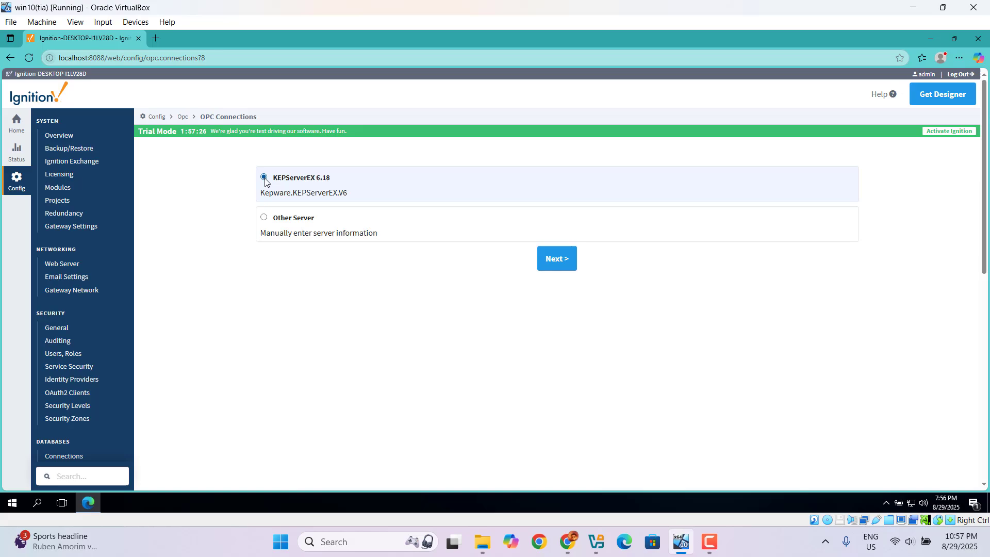
click(563, 260)
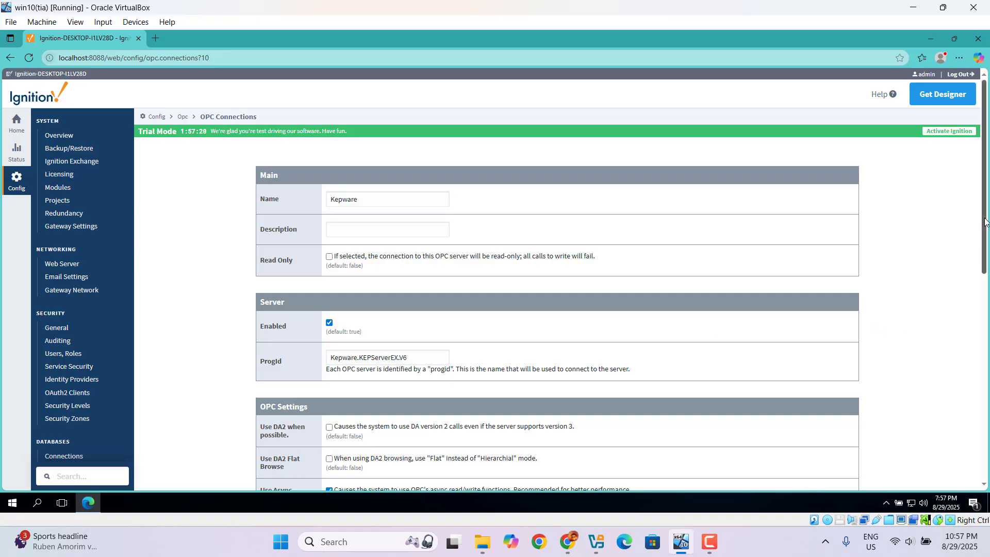
- Review the new connection's Main, Server and OPC Settings sections, and close Edge without creating the connection
drag(985, 222, 987, 314)
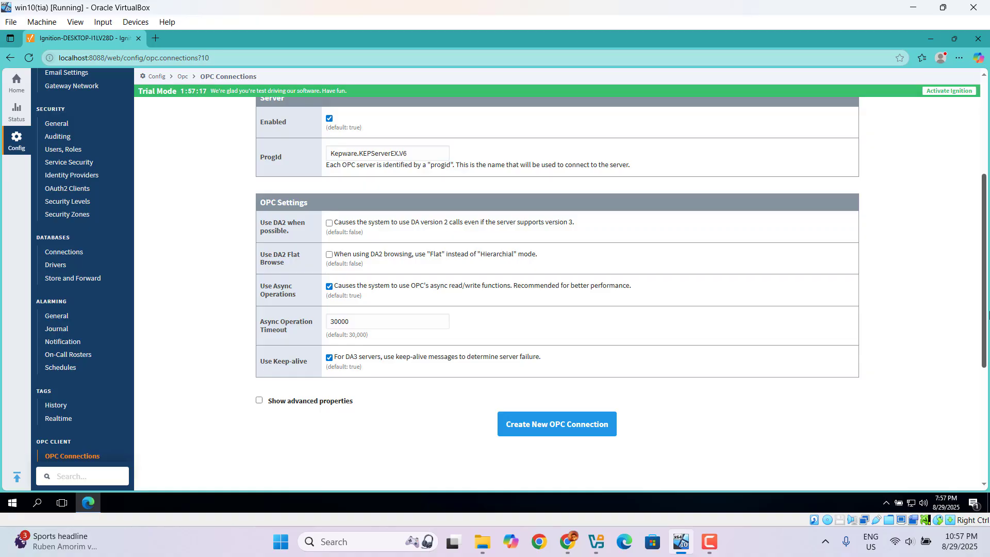
drag(988, 313, 988, 196)
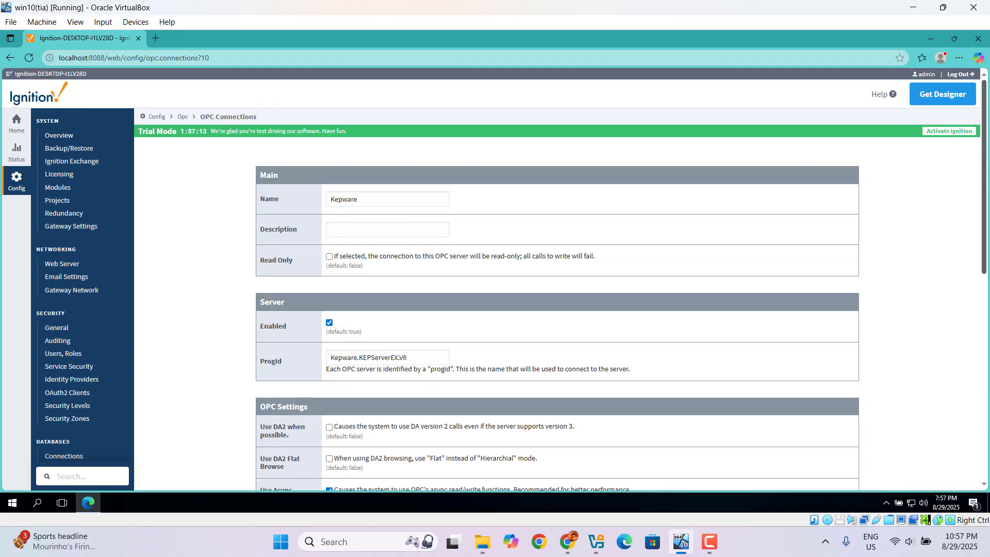
click(976, 41)
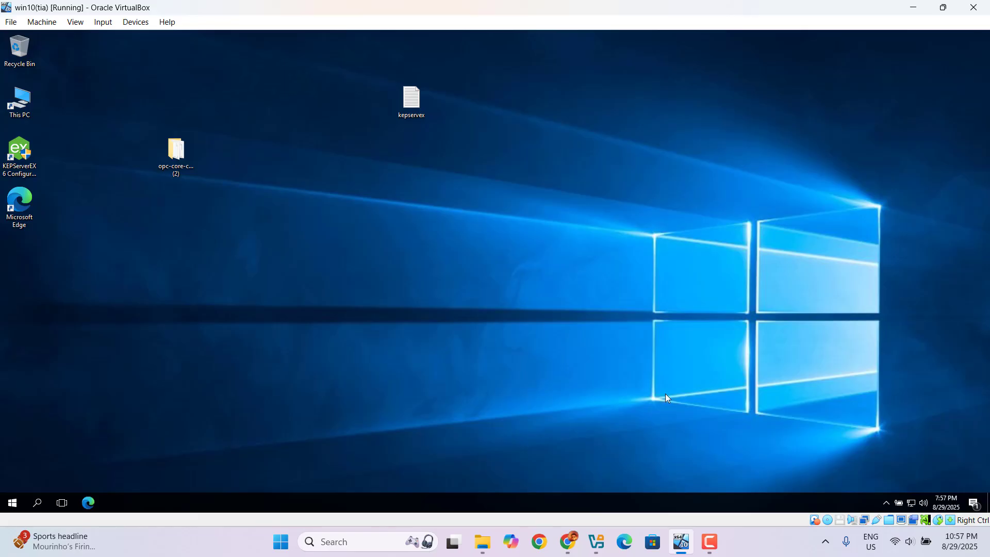
click(707, 543)
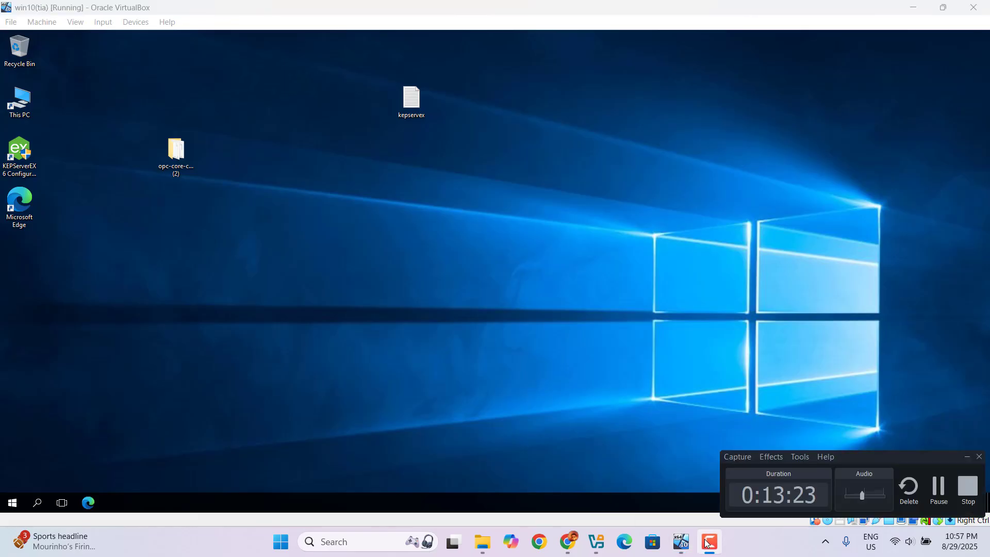